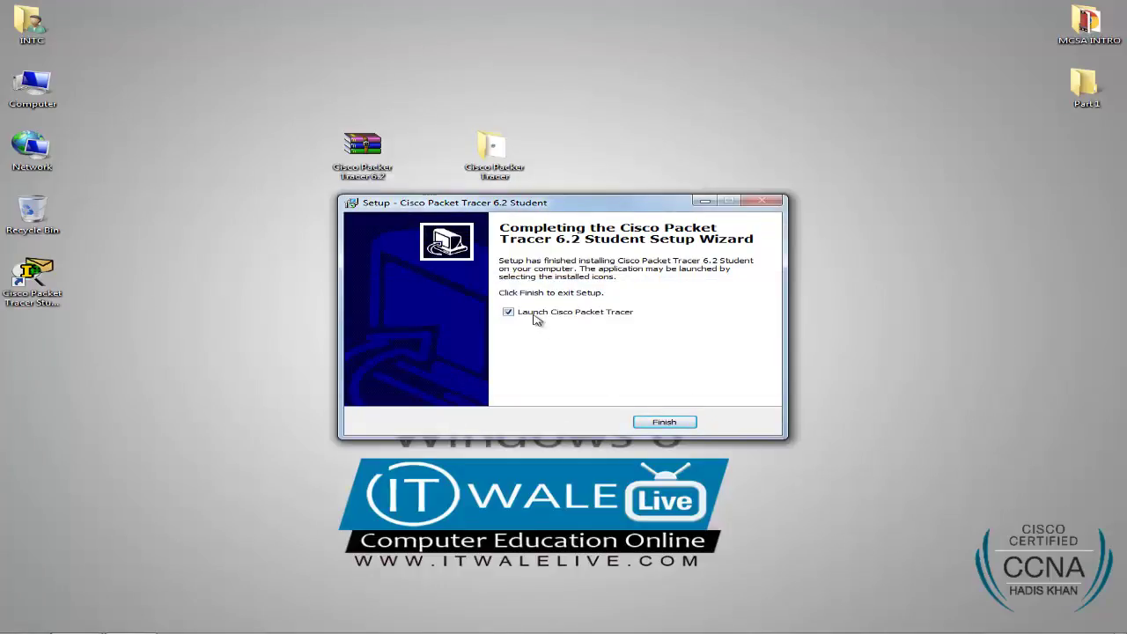
Finish the Cisco Packet Tracer 6.2 Student setup with launching enabled and maximize the program window
left_click(651, 419)
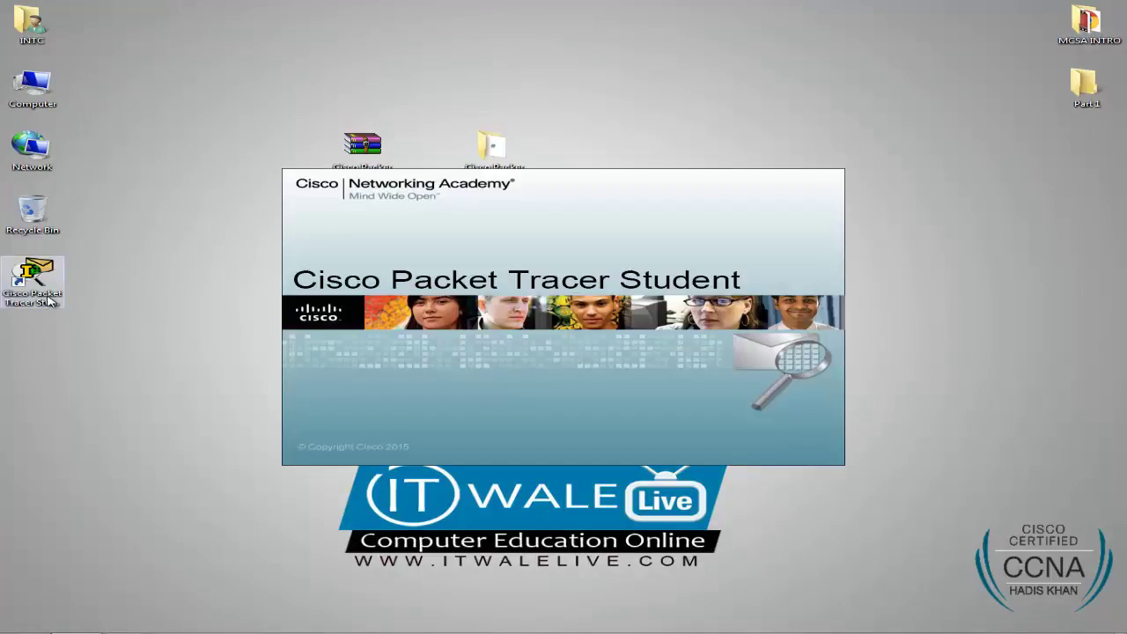
left_click_drag(365, 148, 384, 123)
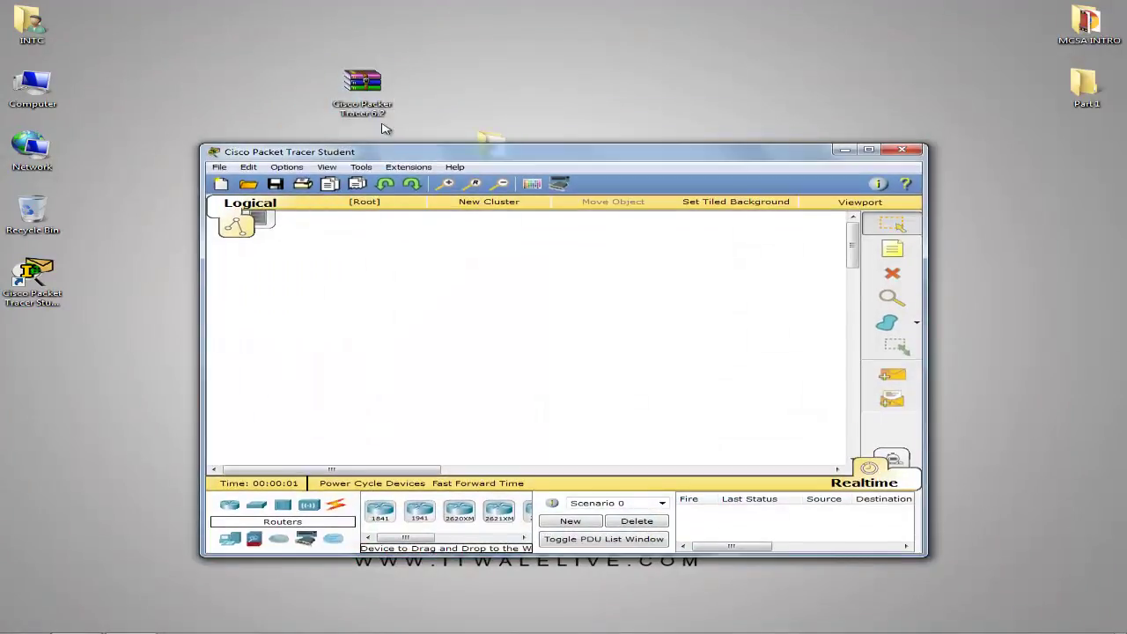
left_click_drag(353, 153, 333, 164)
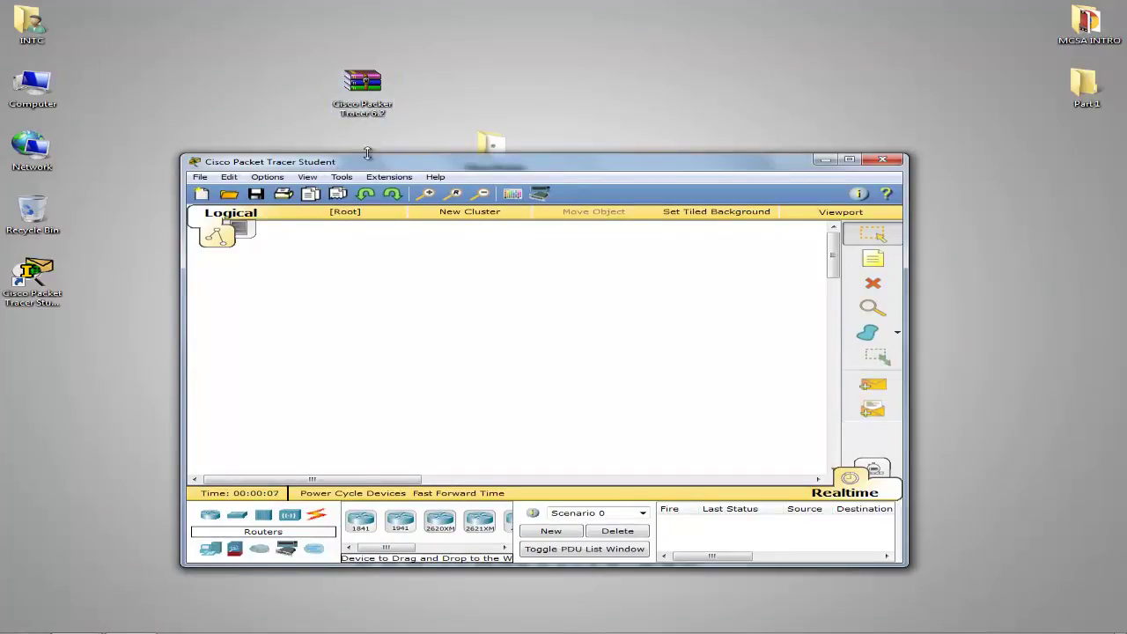
left_click_drag(367, 153, 368, 165)
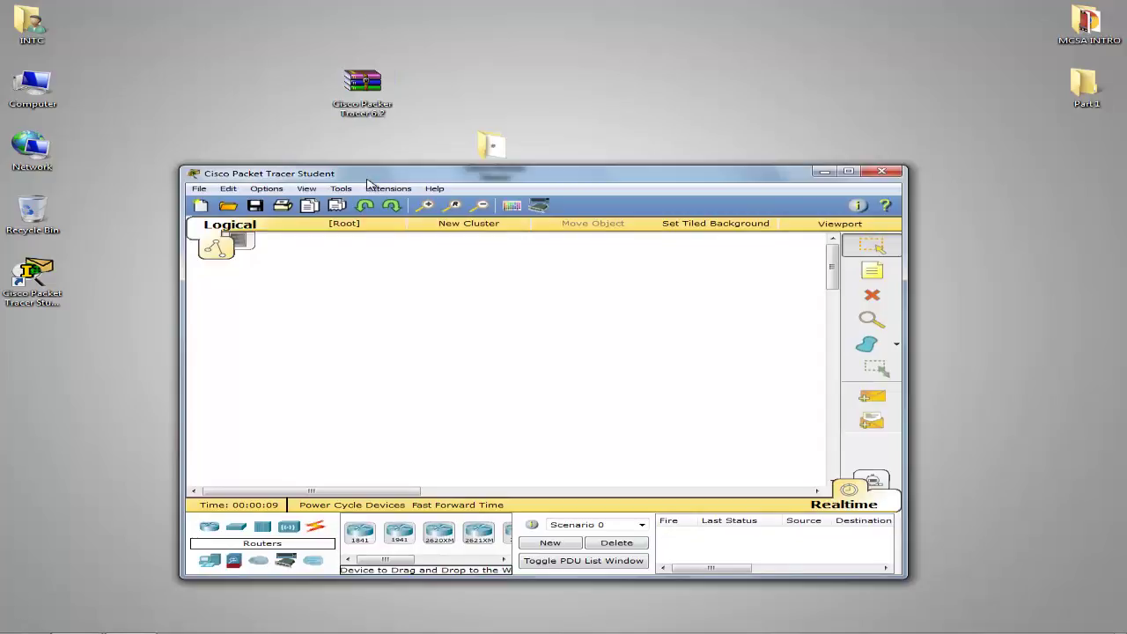
double_click(368, 180)
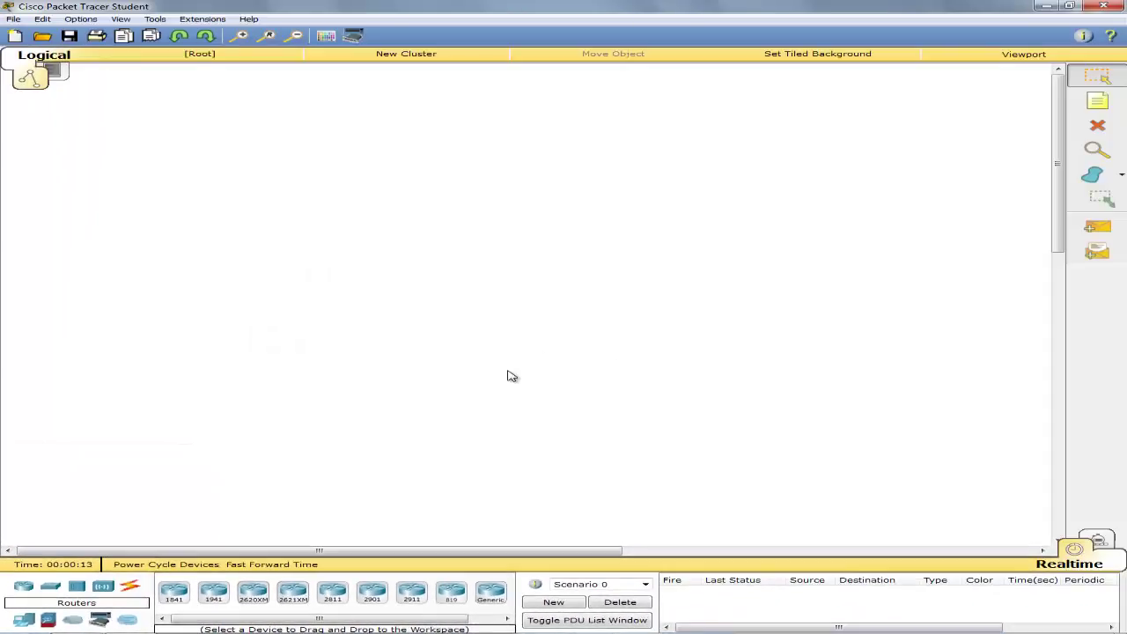
Place a 2950-24 switch in the logical workspace
left_click_drag(1057, 182, 1028, 118)
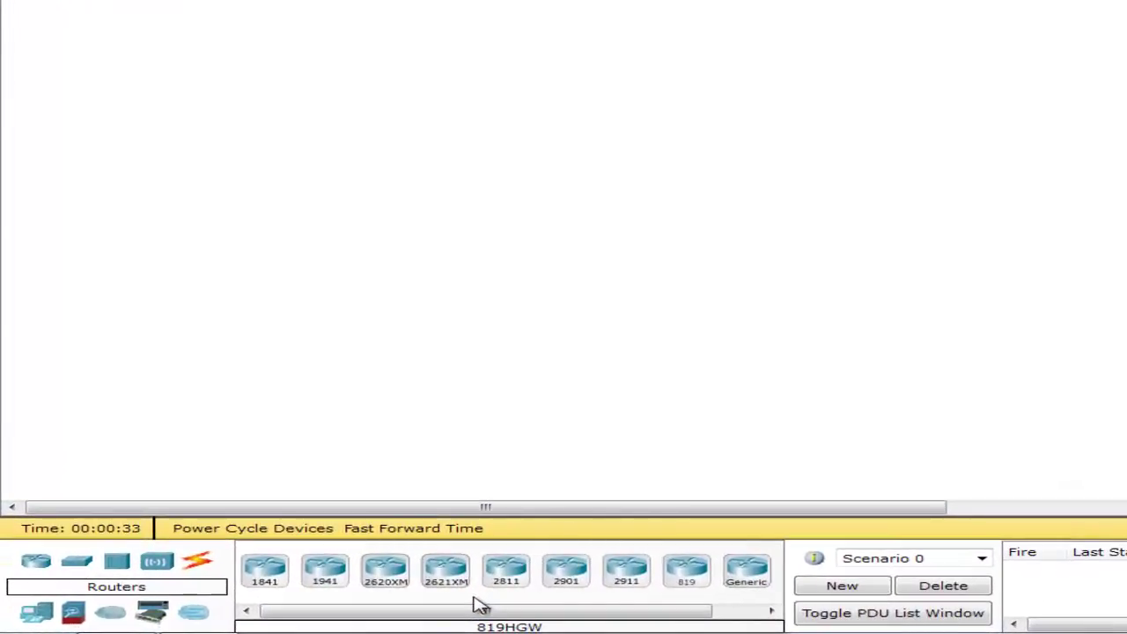
left_click(79, 568)
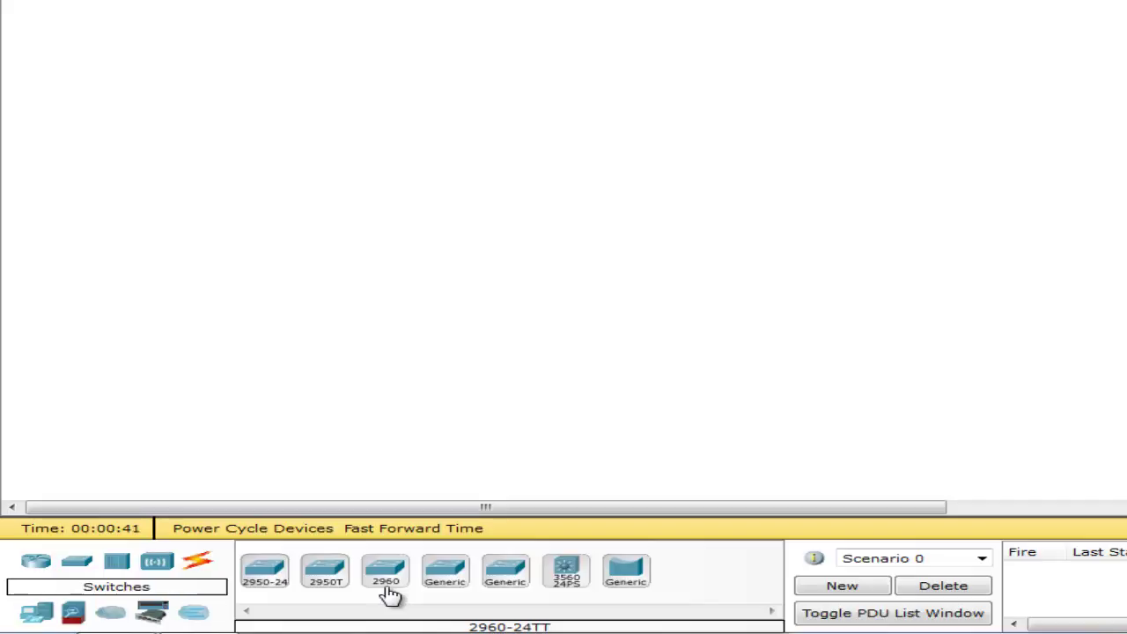
left_click_drag(267, 576, 608, 116)
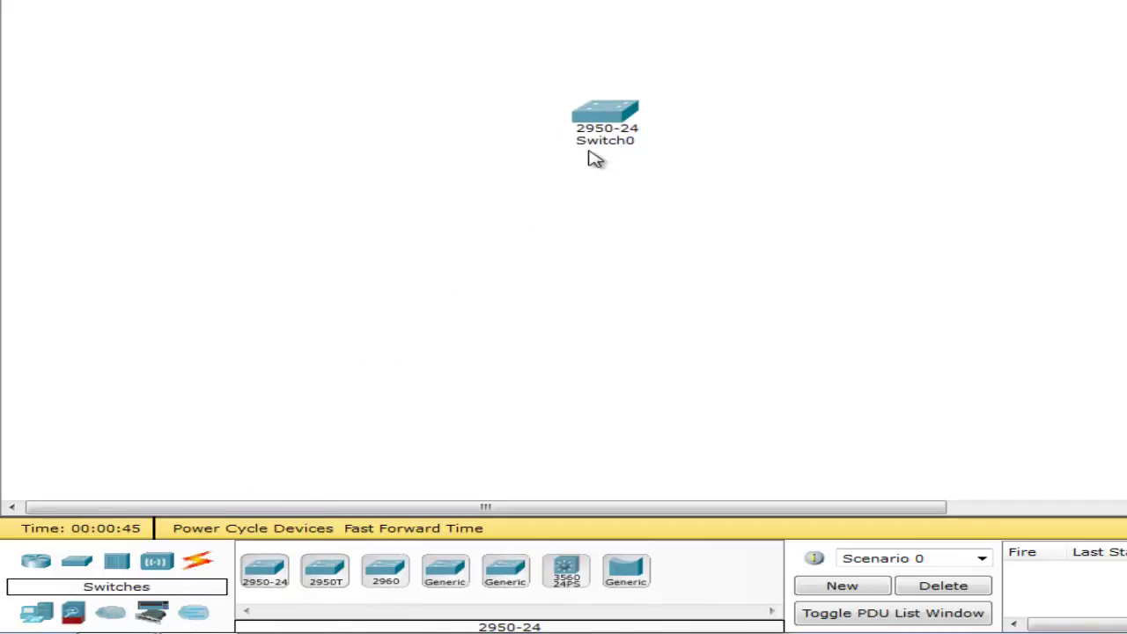
Examine the switch's ports in its enlarged physical device view and look at its command line interface
left_click(602, 117)
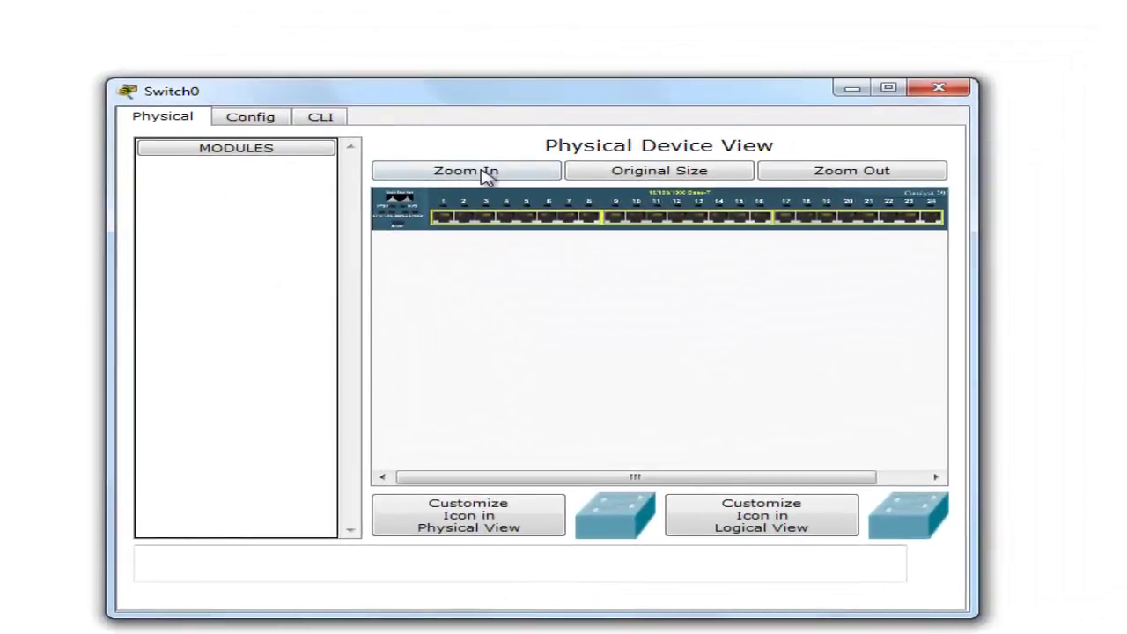
left_click(487, 174)
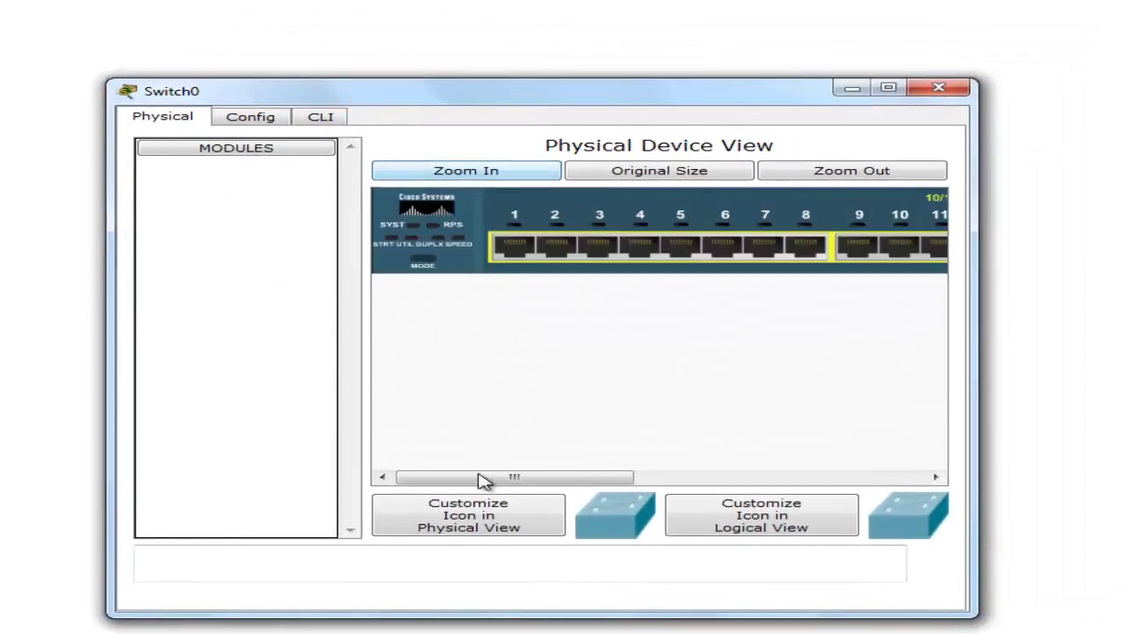
left_click_drag(505, 480, 820, 478)
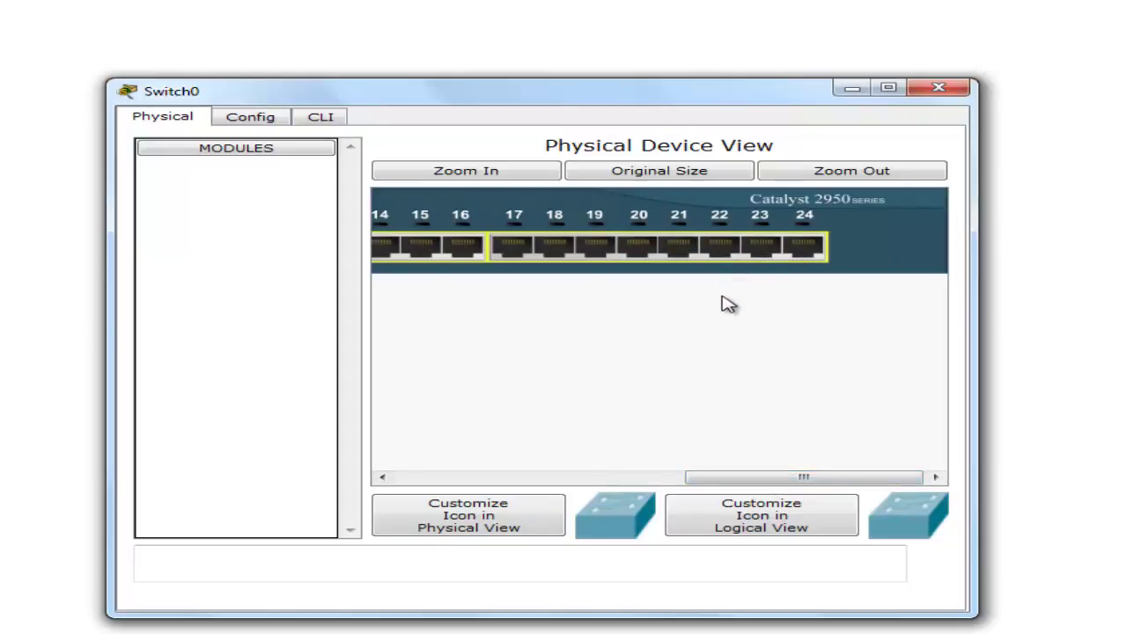
left_click_drag(692, 478, 378, 480)
left_click(253, 127)
left_click(319, 117)
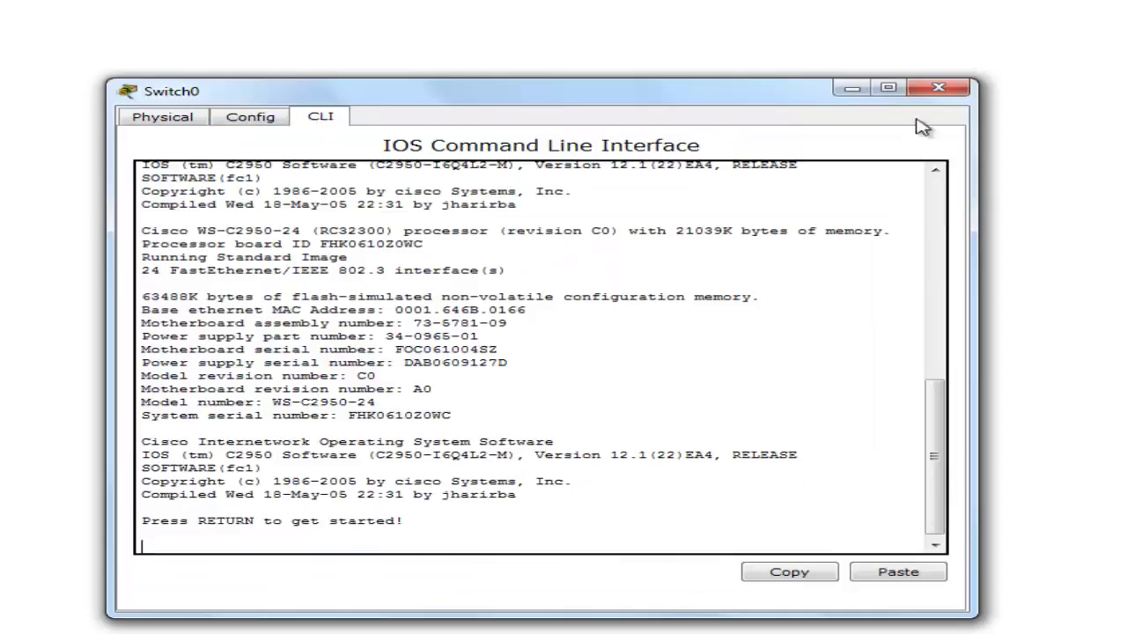
left_click(966, 88)
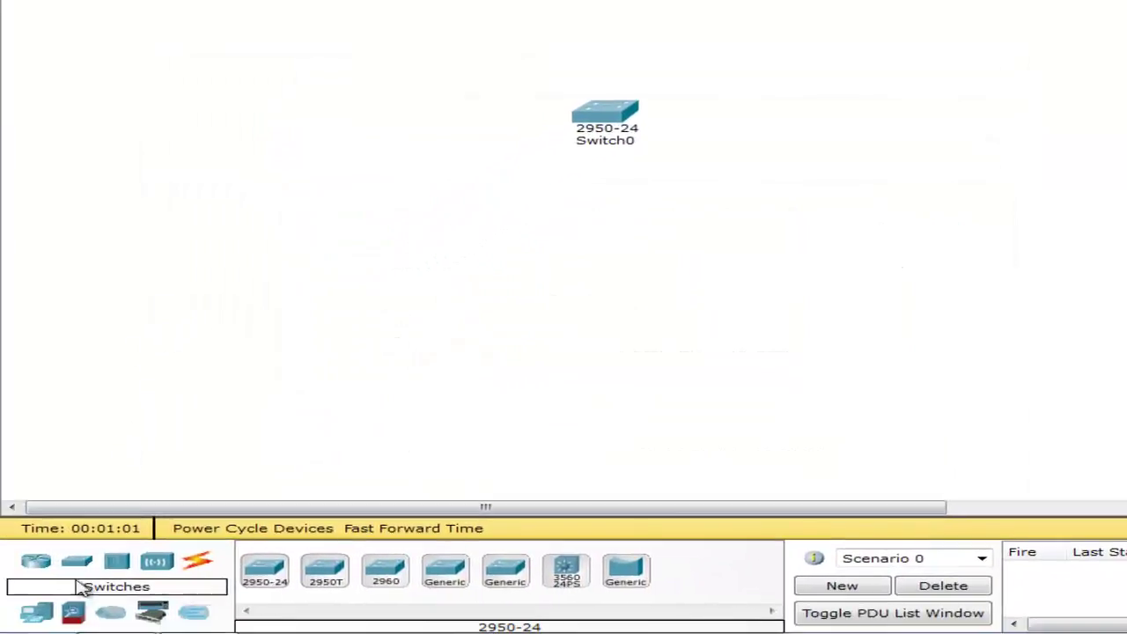
Place a generic PC, a laptop and a server in a row below the switch
left_click(38, 617)
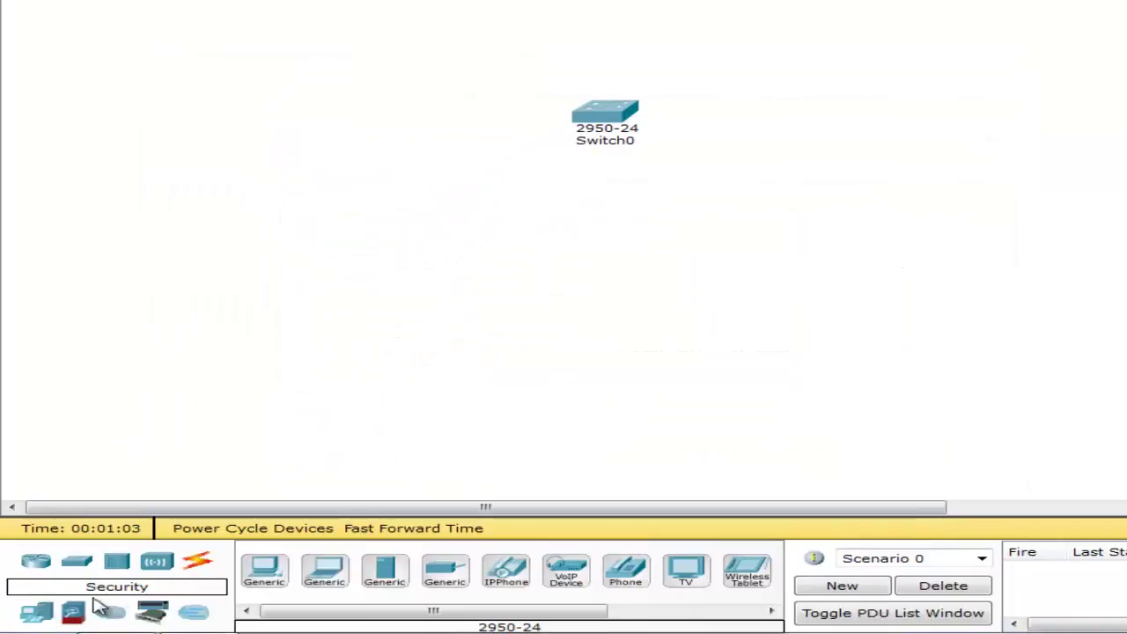
left_click(261, 579)
left_click(299, 368)
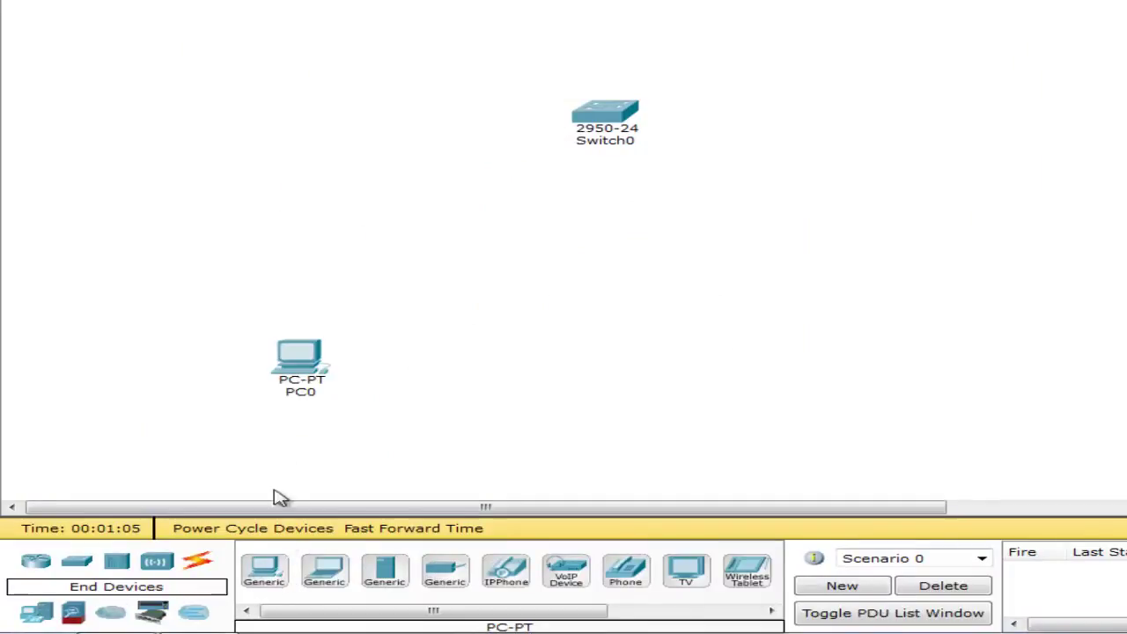
left_click(325, 573)
left_click(495, 368)
left_click(385, 571)
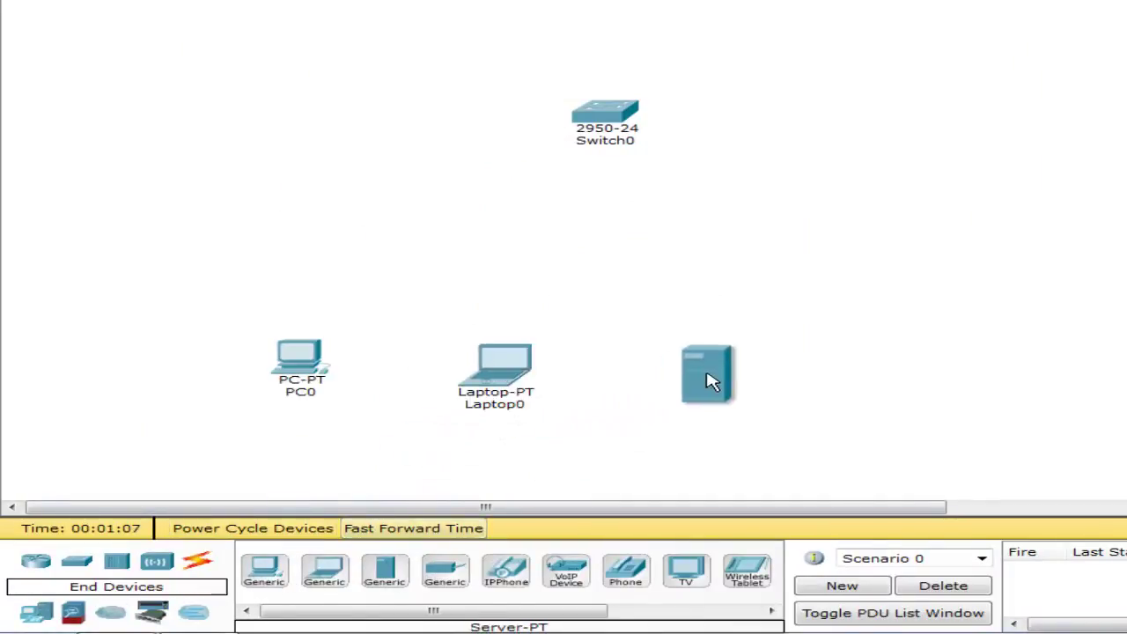
left_click(711, 377)
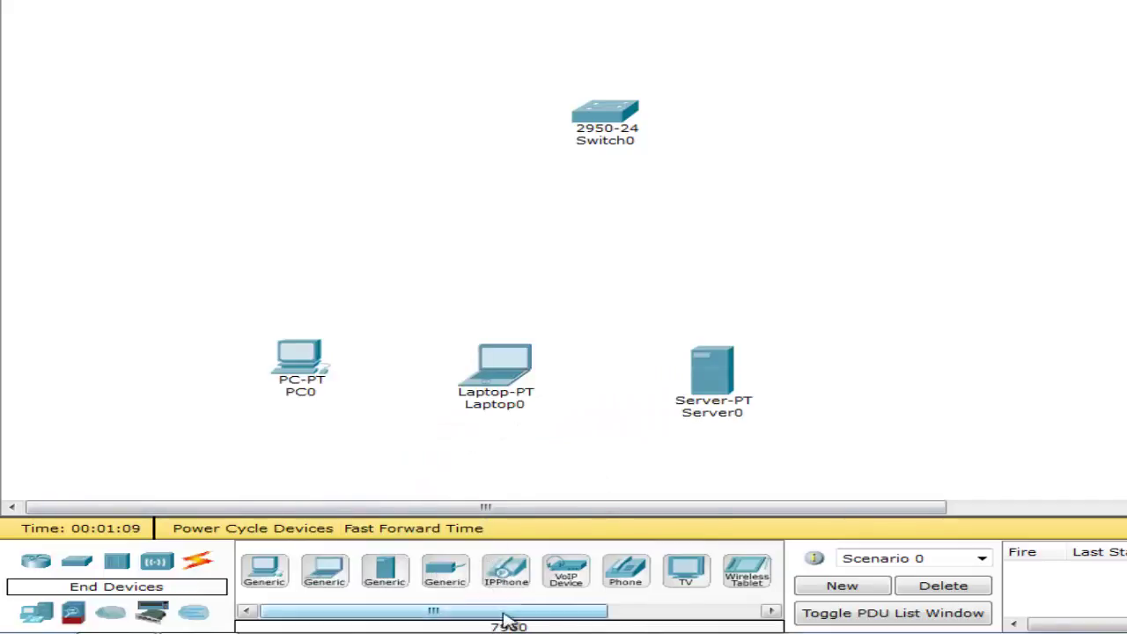
Add a smartphone from the end devices beside the server
left_click_drag(503, 612, 536, 614)
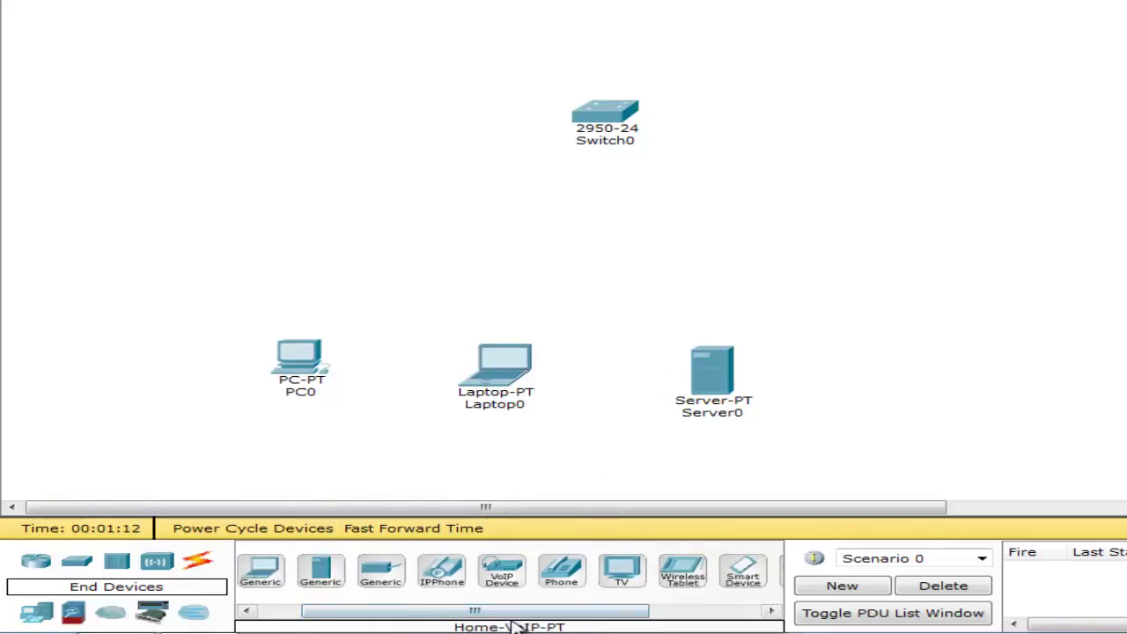
left_click_drag(616, 613, 707, 609)
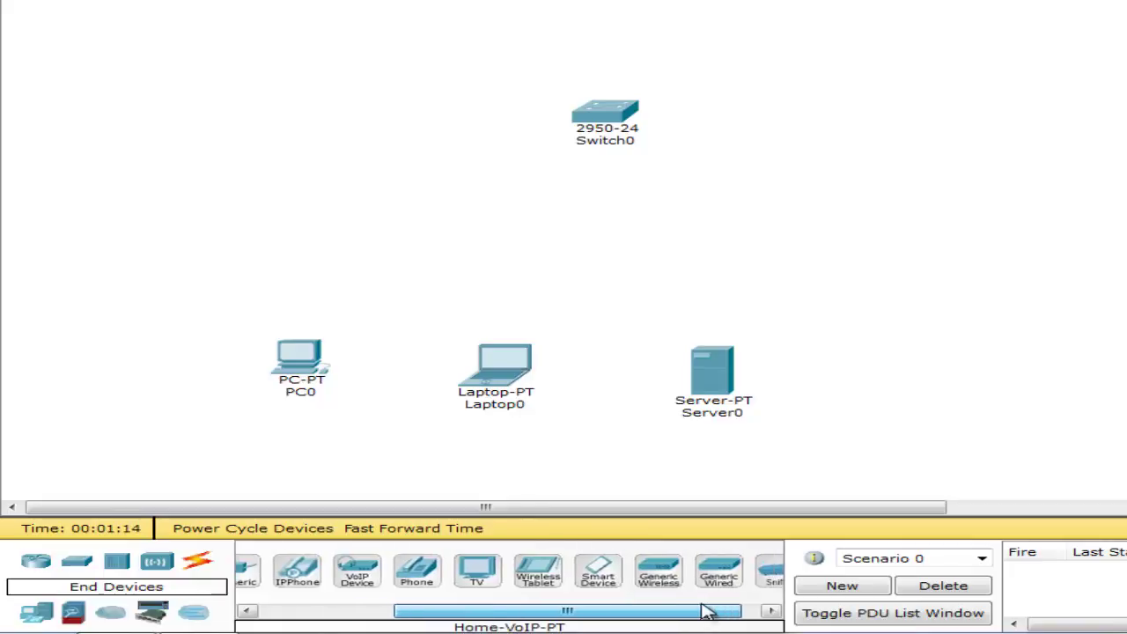
left_click_drag(597, 570, 1039, 349)
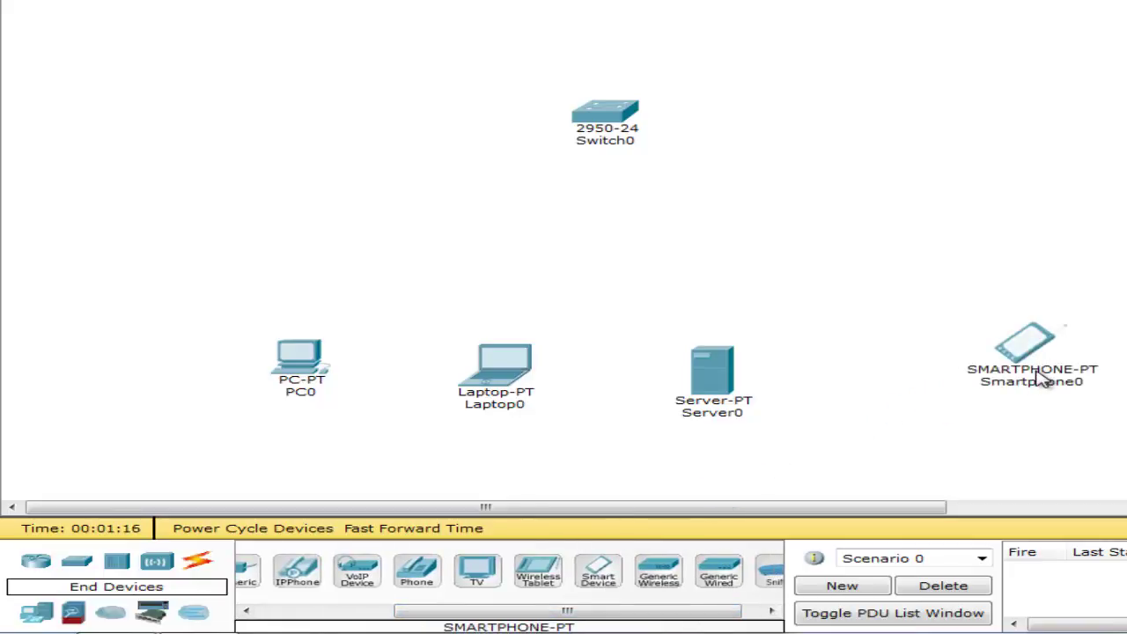
mouse_move(1042, 376)
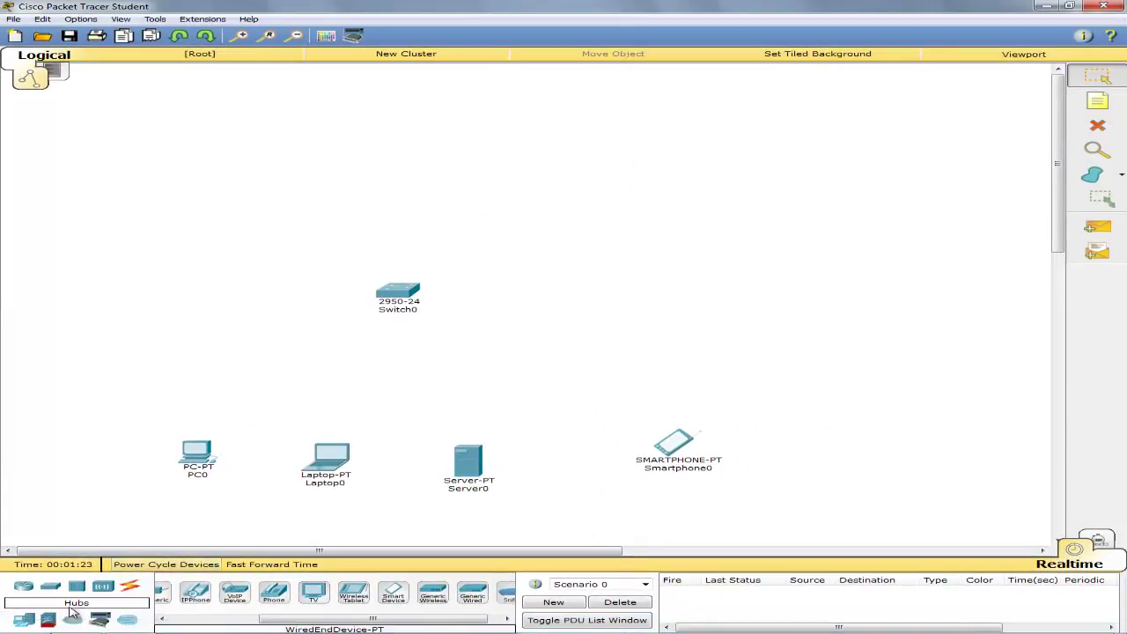
left_click(48, 621)
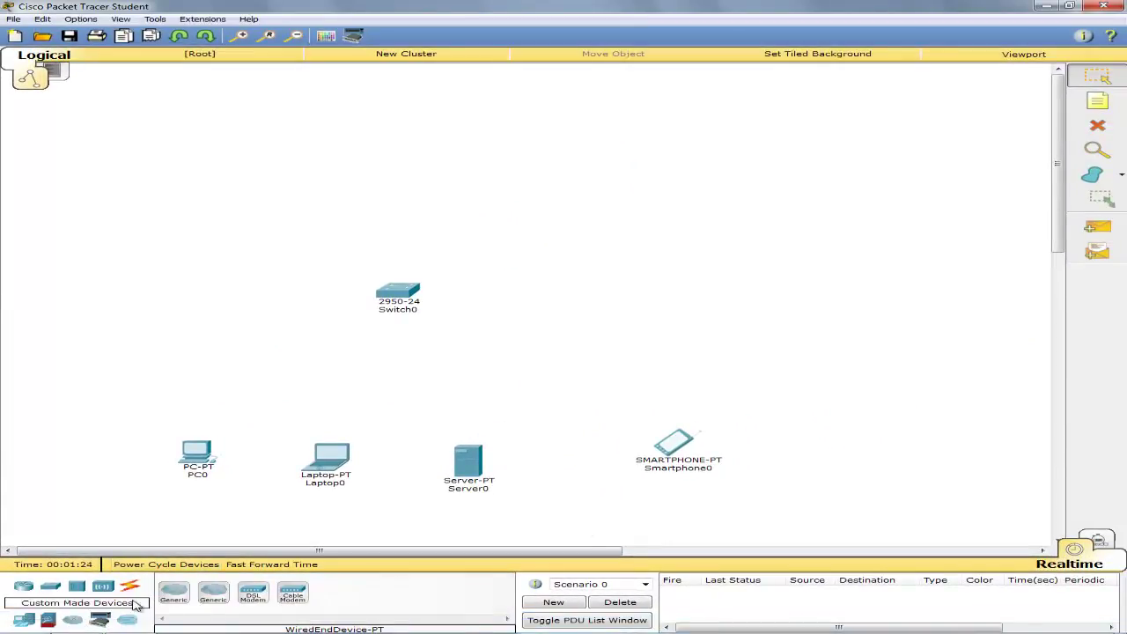
left_click(48, 622)
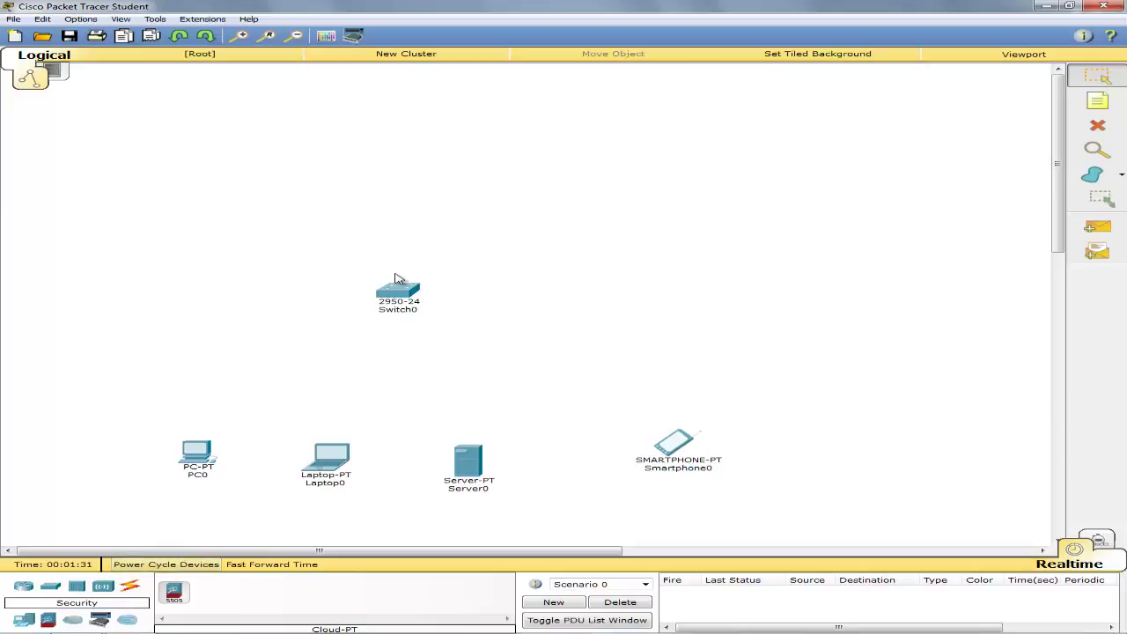
Move the switch higher in the workspace and place PC0 just below and left of it
left_click_drag(395, 278, 366, 234)
left_click_drag(190, 466, 271, 305)
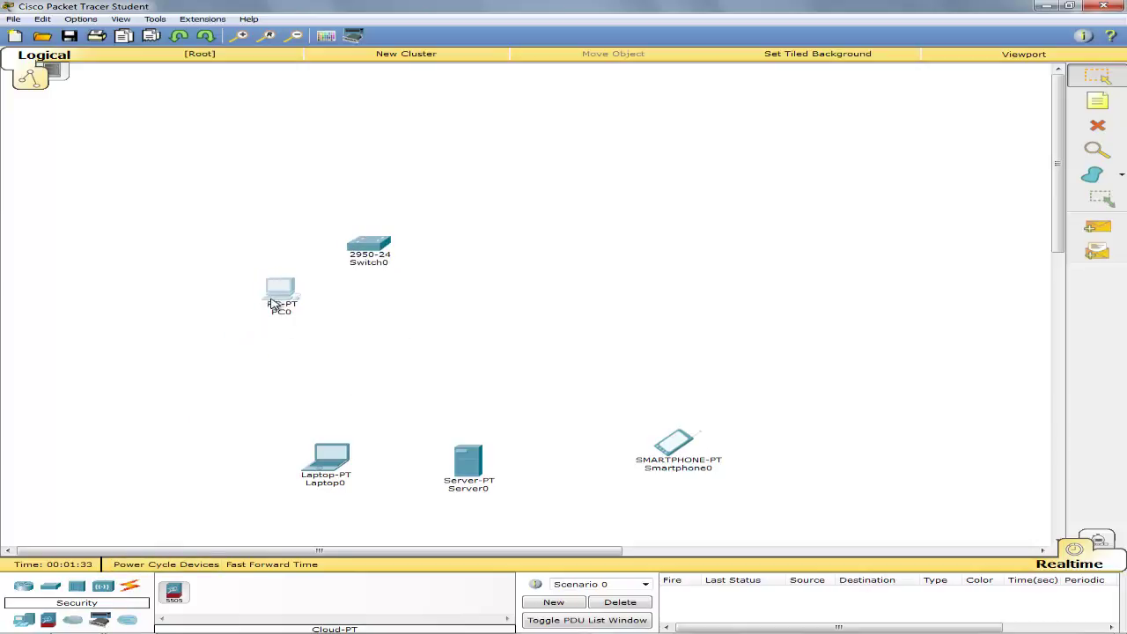
Power off PC0 in its physical device view and remove its installed network module
left_click(274, 293)
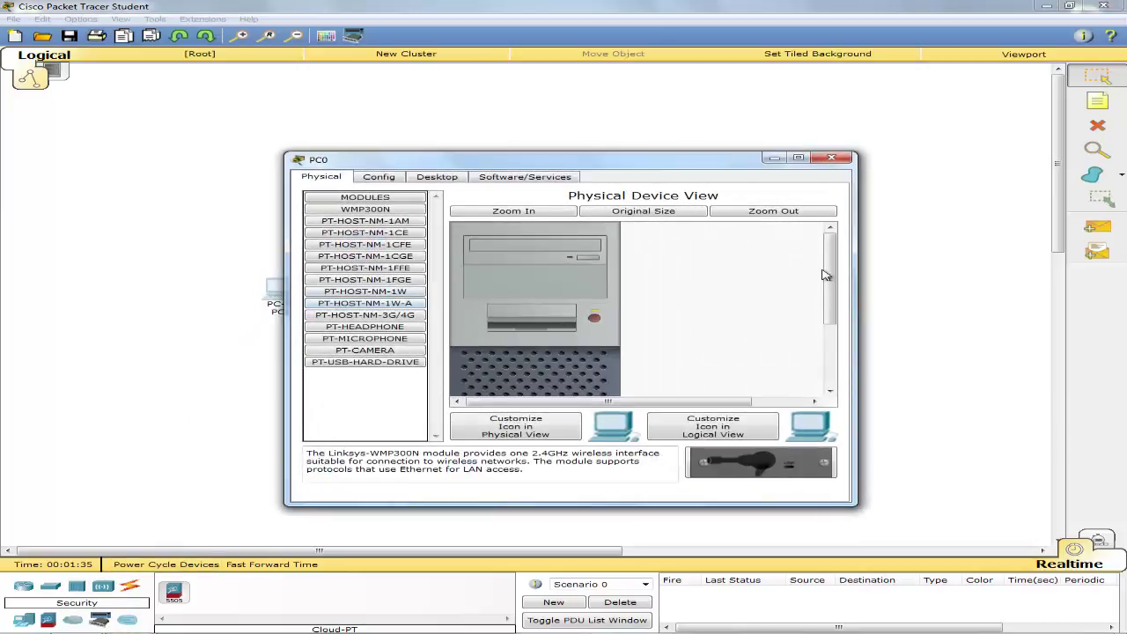
mouse_move(826, 275)
left_mouse_down()
mouse_move(828, 356)
mouse_move(833, 261)
left_mouse_up()
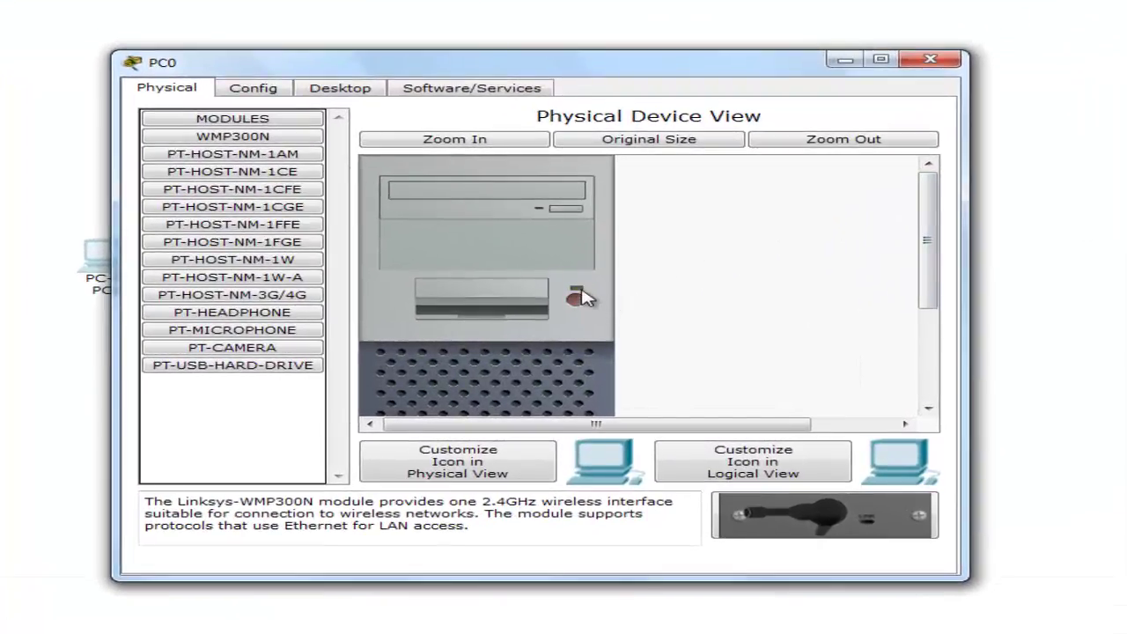
left_click_drag(924, 282, 910, 389)
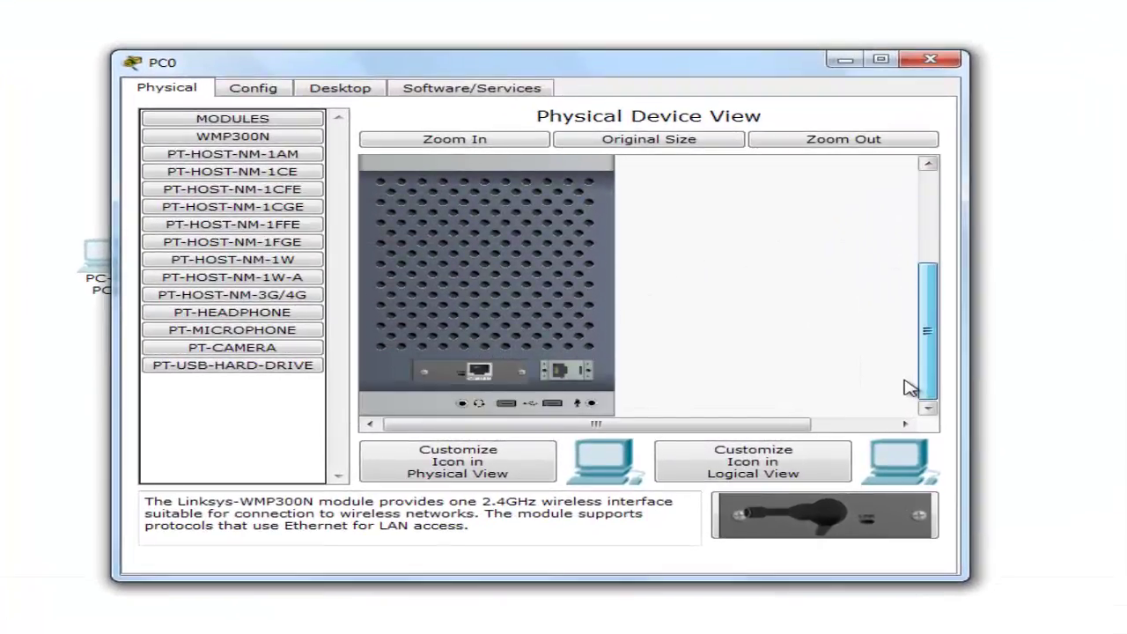
left_click_drag(478, 374, 787, 535)
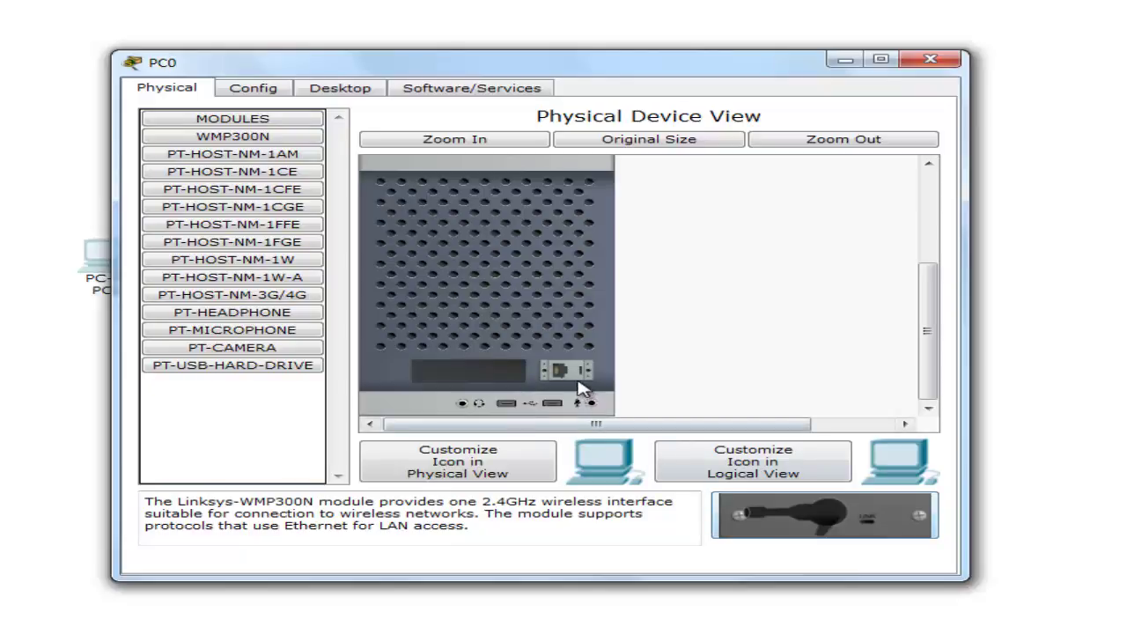
Attach the PT-CAMERA module to a USB port of PC0
left_click(251, 349)
left_click_drag(249, 357, 552, 410)
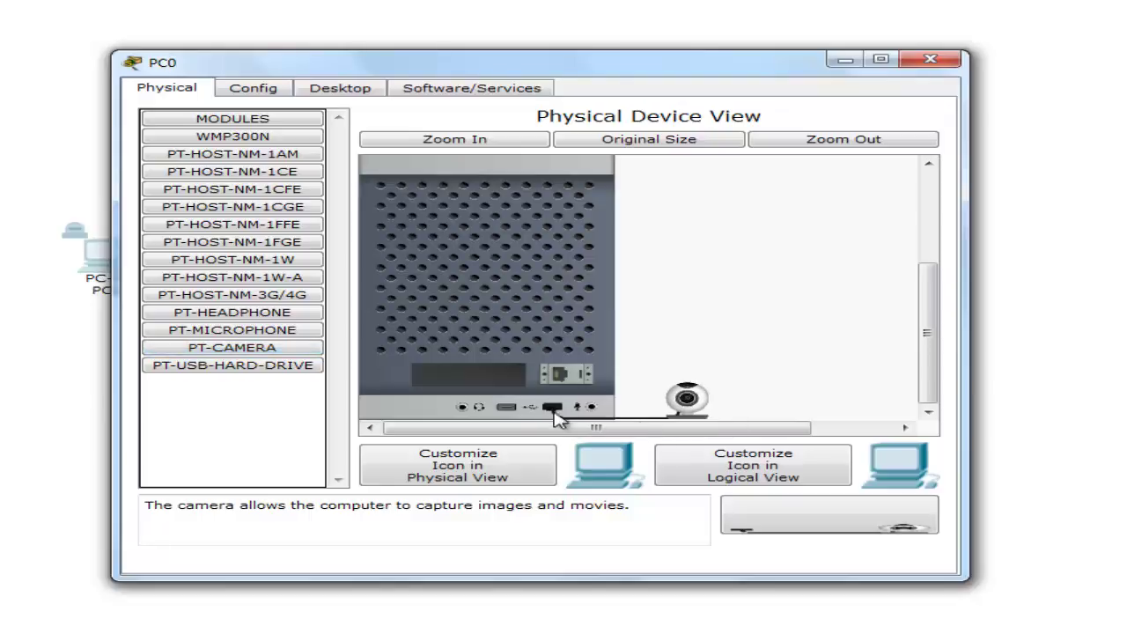
left_click_drag(660, 69, 771, 76)
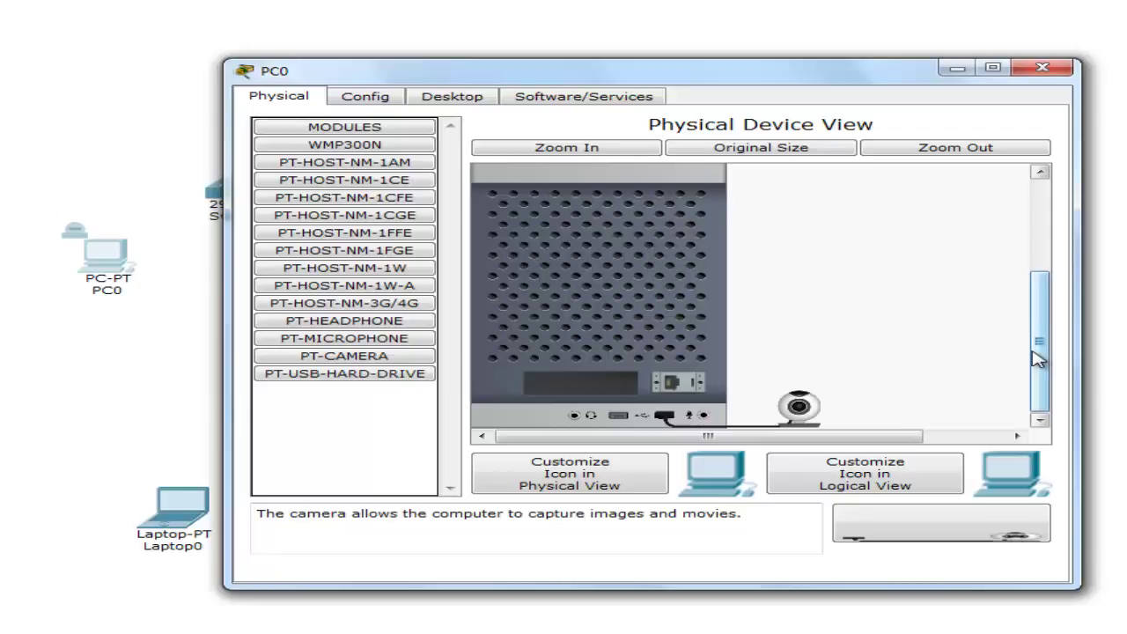
Remove the camera from PC0's USB port and close the device window
scroll(967, 354, "up", 4)
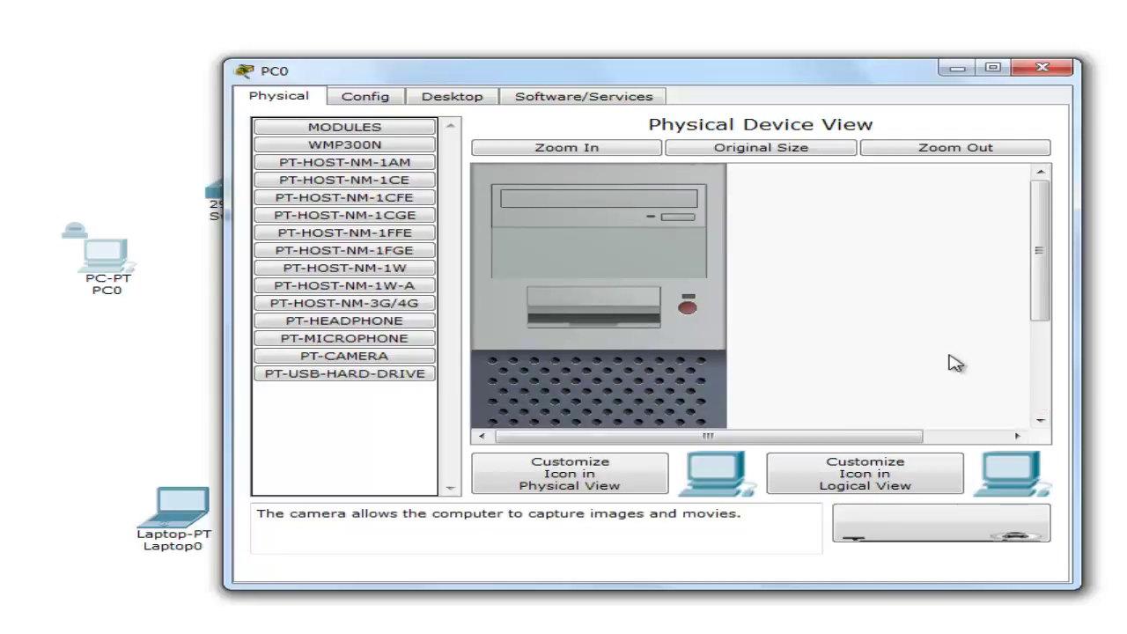
scroll(952, 354, "down", 4)
left_click_drag(649, 423, 340, 398)
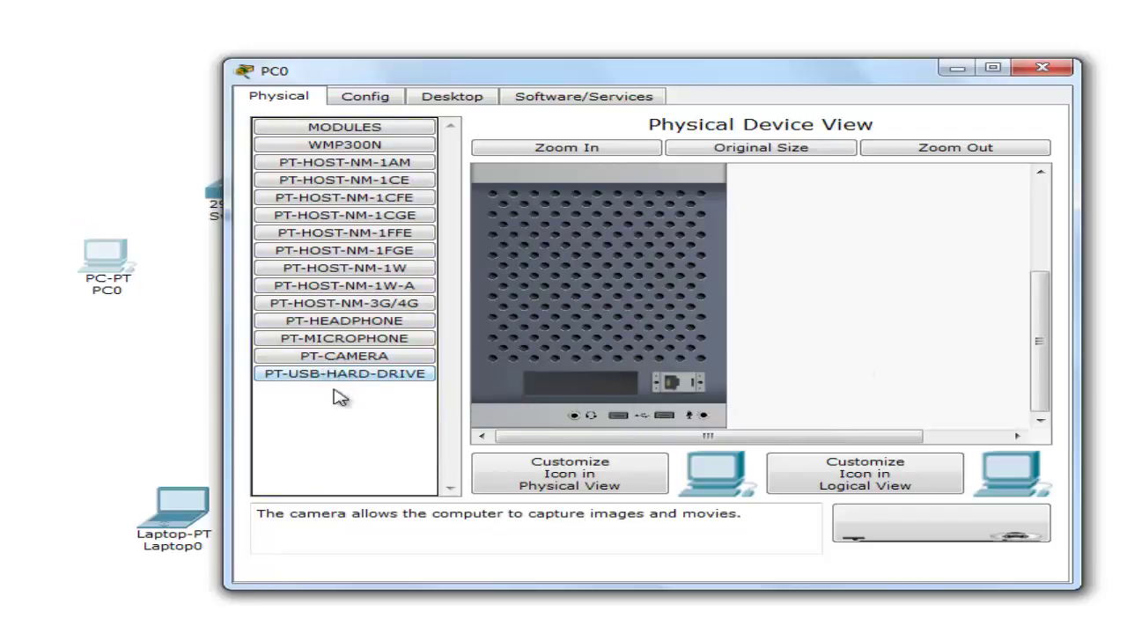
left_click(1048, 67)
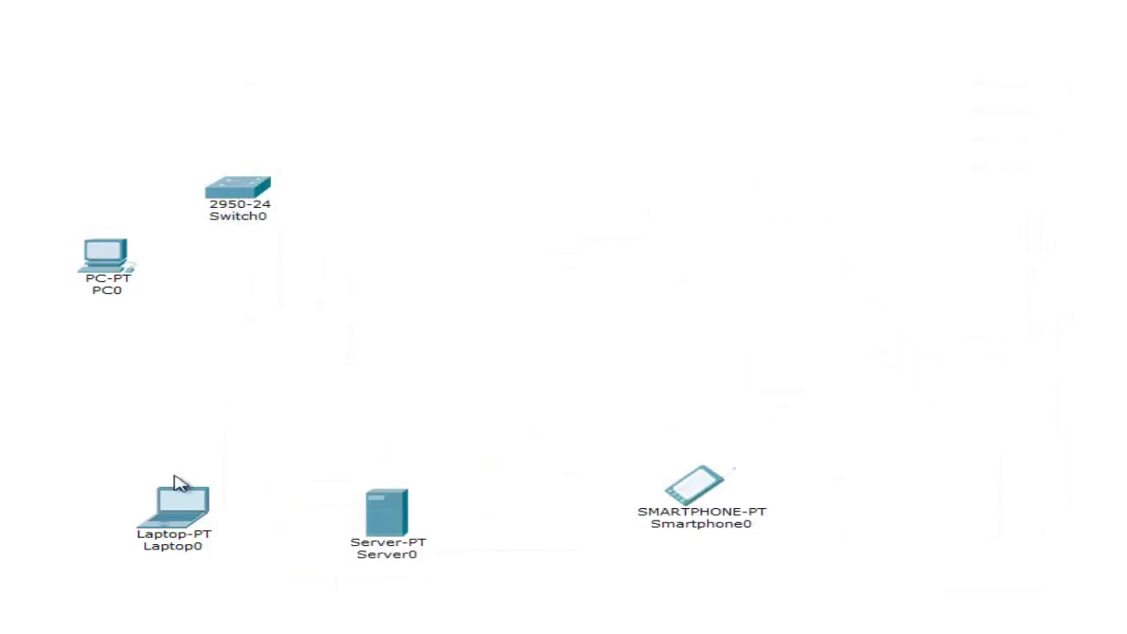
Reposition the laptop right of the switch and PC0 farther left, and add two more PCs between PC0 and the server
left_click_drag(176, 480, 482, 279)
left_click_drag(115, 259, 28, 343)
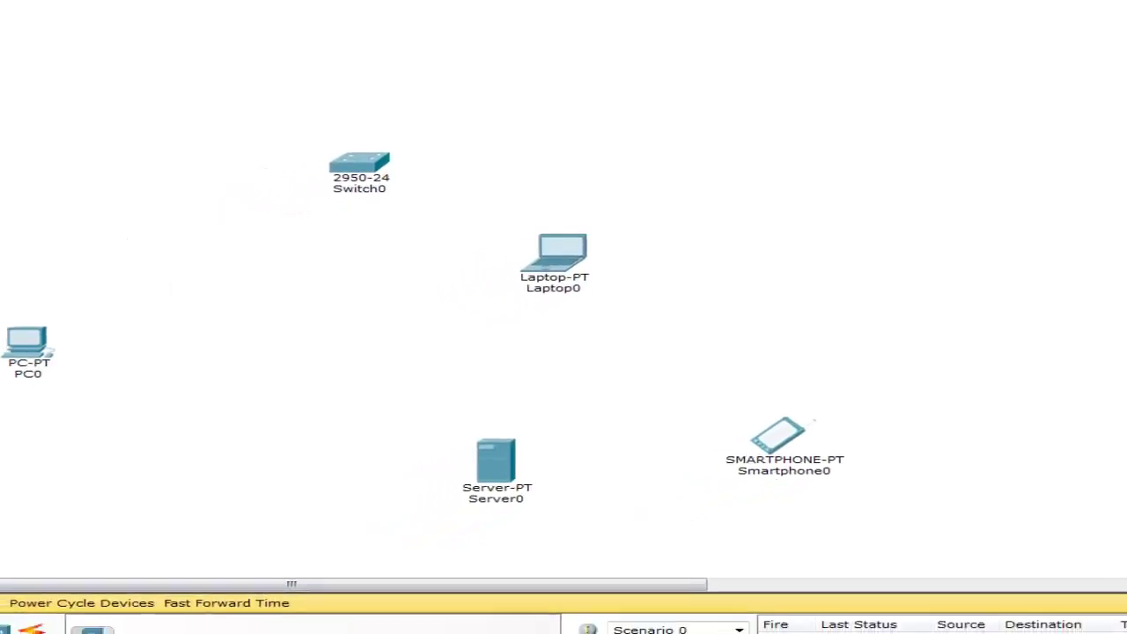
left_click_drag(333, 616, 362, 351)
left_click_drag(227, 580, 462, 354)
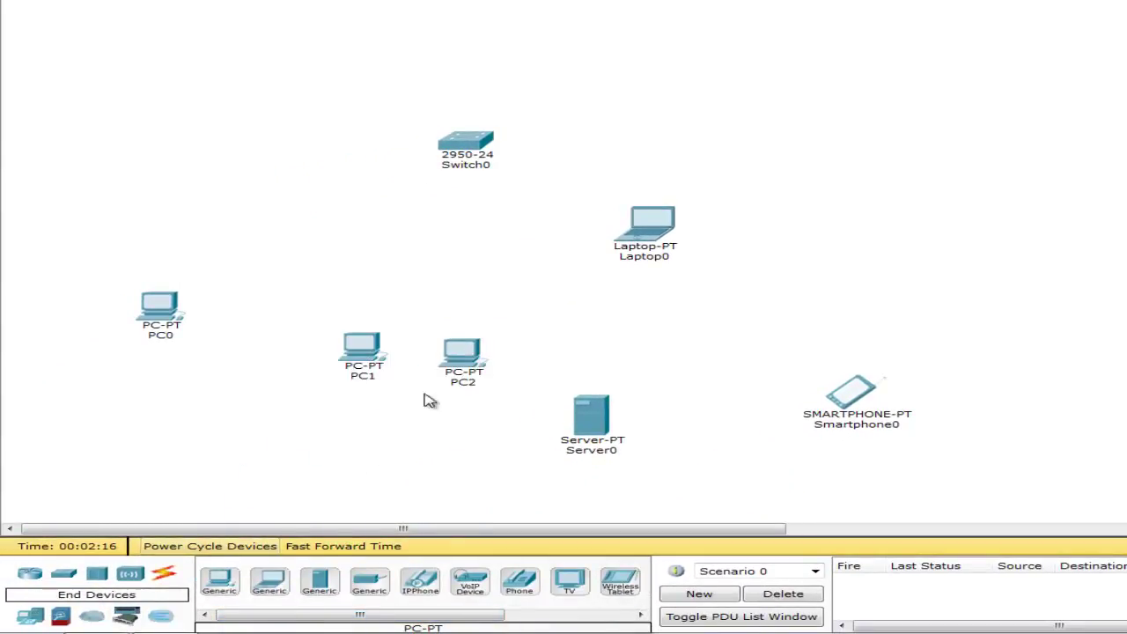
Add another PC above the server and connect Switch0's FastEthernet0/1 to PC1's FastEthernet0 with a copper straight-through cable
left_click_drag(220, 585, 566, 315)
left_click(163, 573)
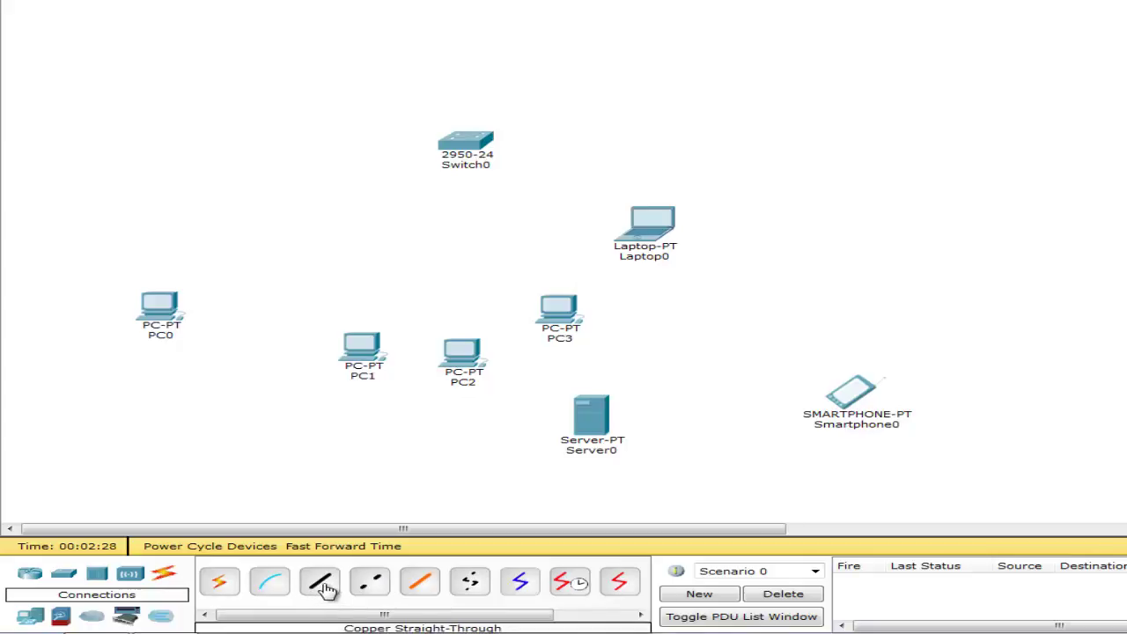
left_click_drag(327, 614, 273, 602)
left_click(331, 585)
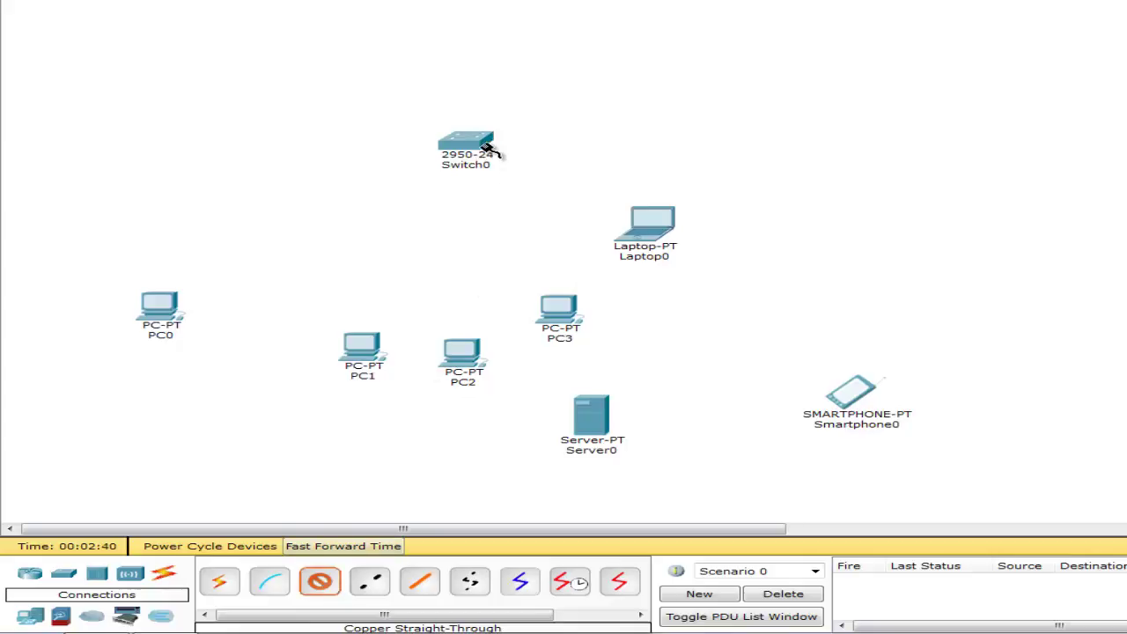
left_click(480, 148)
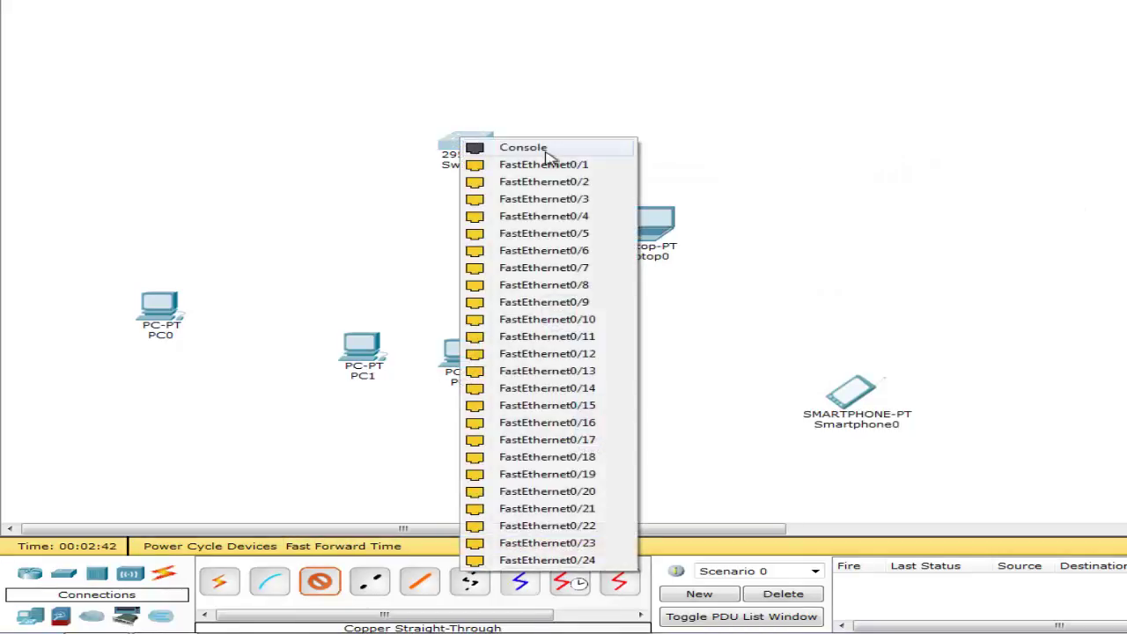
left_click(601, 167)
left_click(366, 353)
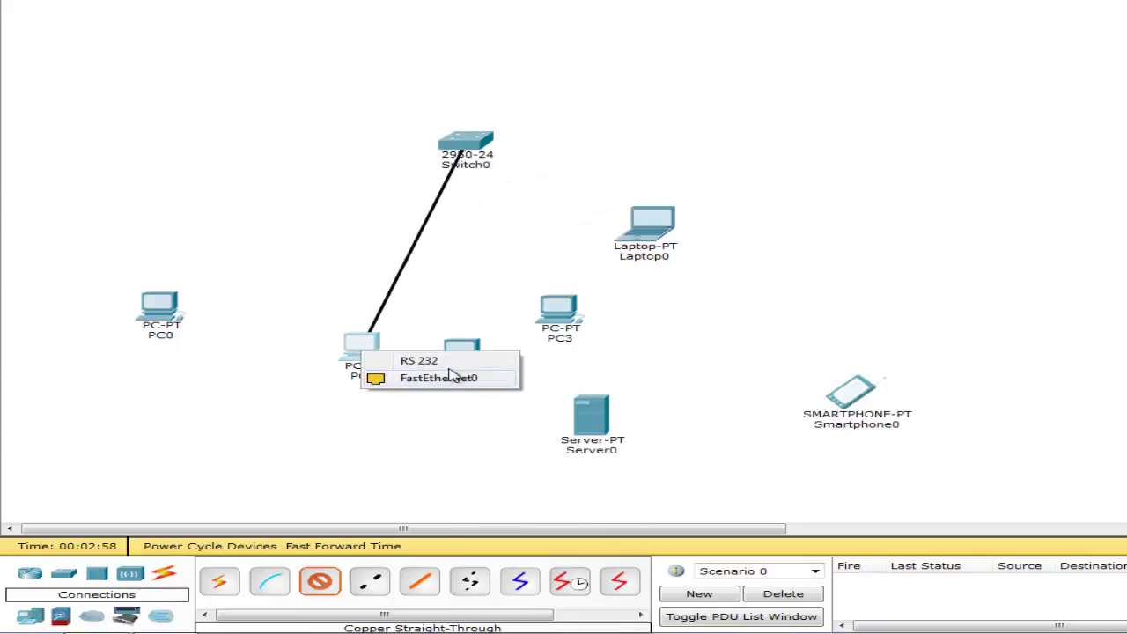
left_click(393, 380)
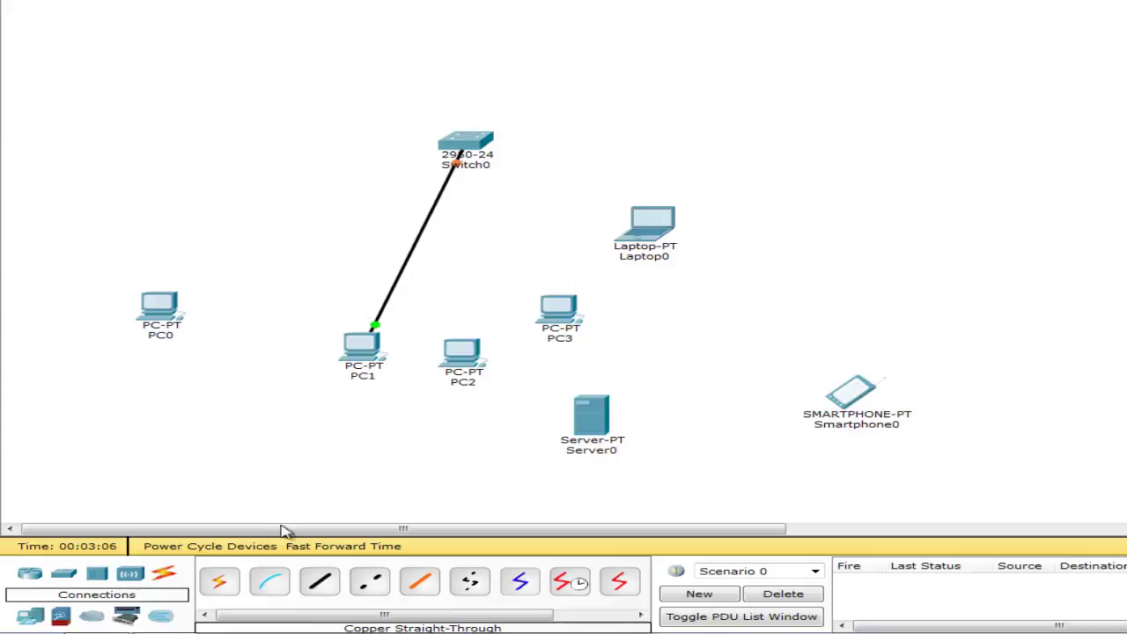
Connect Switch0's FastEthernet0/2 to the laptop's FastEthernet0 with a copper straight-through cable
left_click(326, 582)
left_click(478, 148)
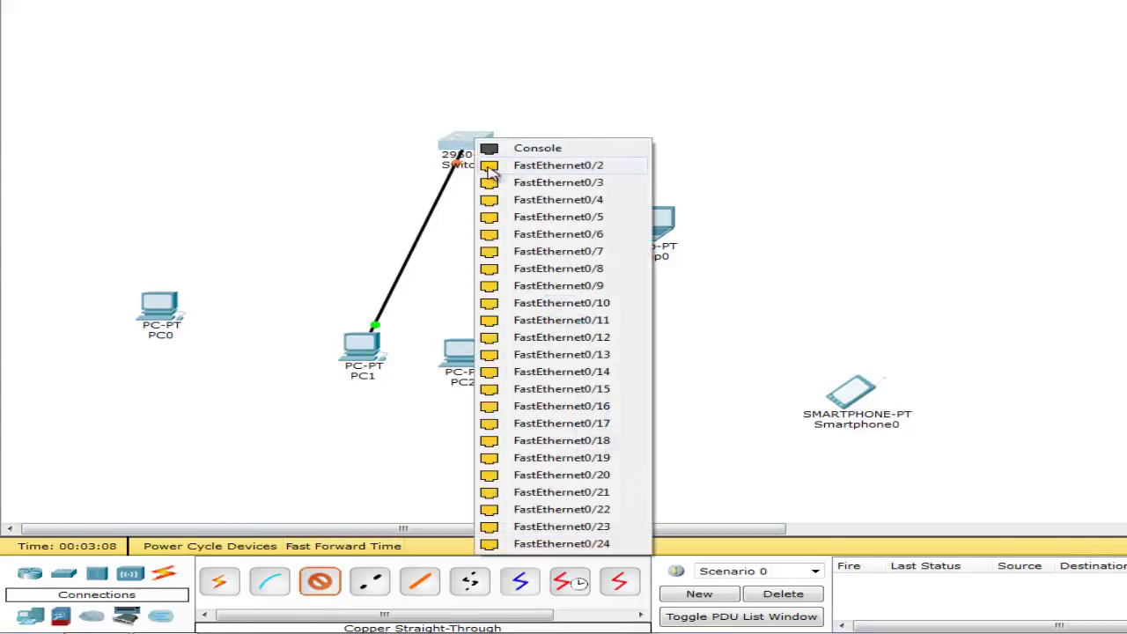
left_click(525, 169)
left_click(624, 239)
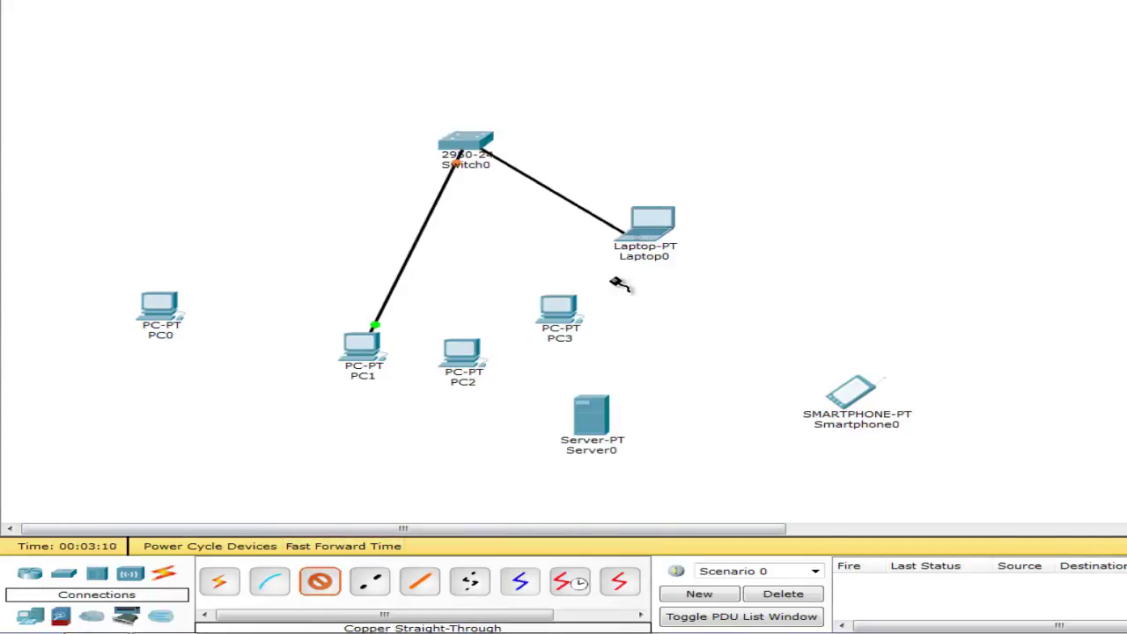
left_click(659, 218)
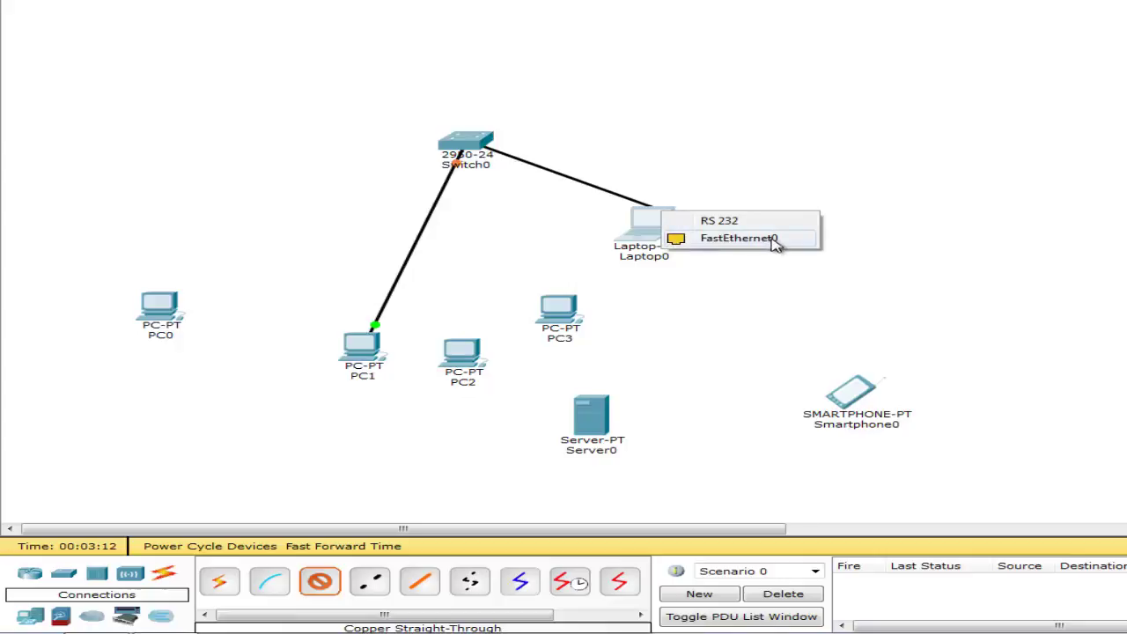
left_click(738, 237)
Connect Switch0's FastEthernet0/3 to PC3's FastEthernet0 with a copper straight-through cable
left_click(482, 143)
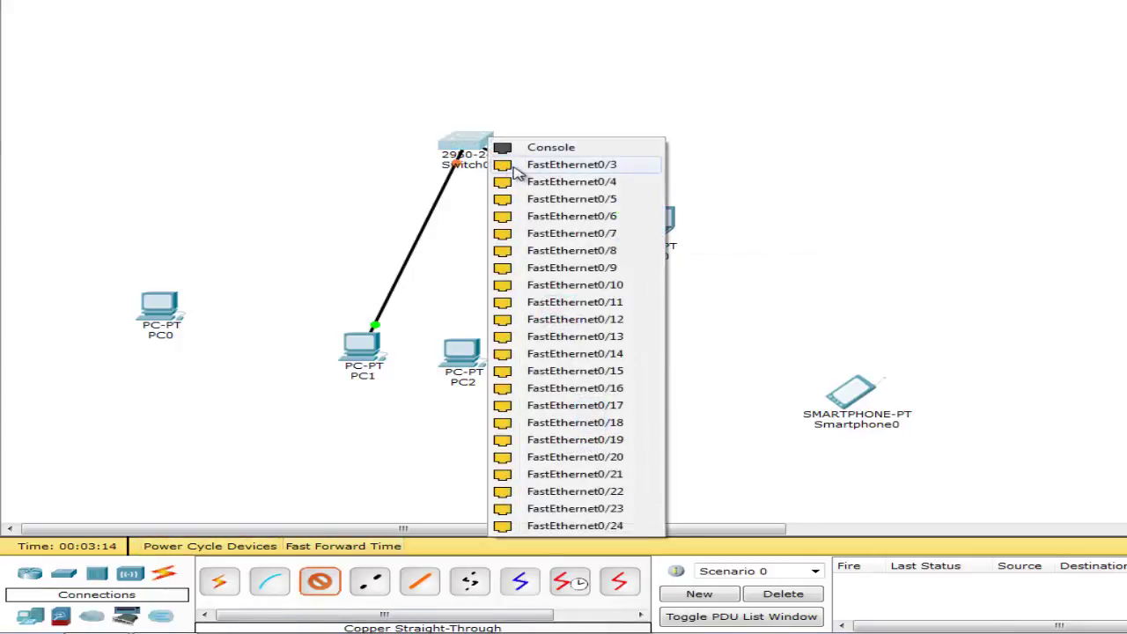
left_click(568, 164)
left_click(559, 312)
left_click(620, 342)
Connect Switch0's next free port, FastEthernet0/4, to PC2's FastEthernet0 with a copper straight-through cable
left_click(318, 581)
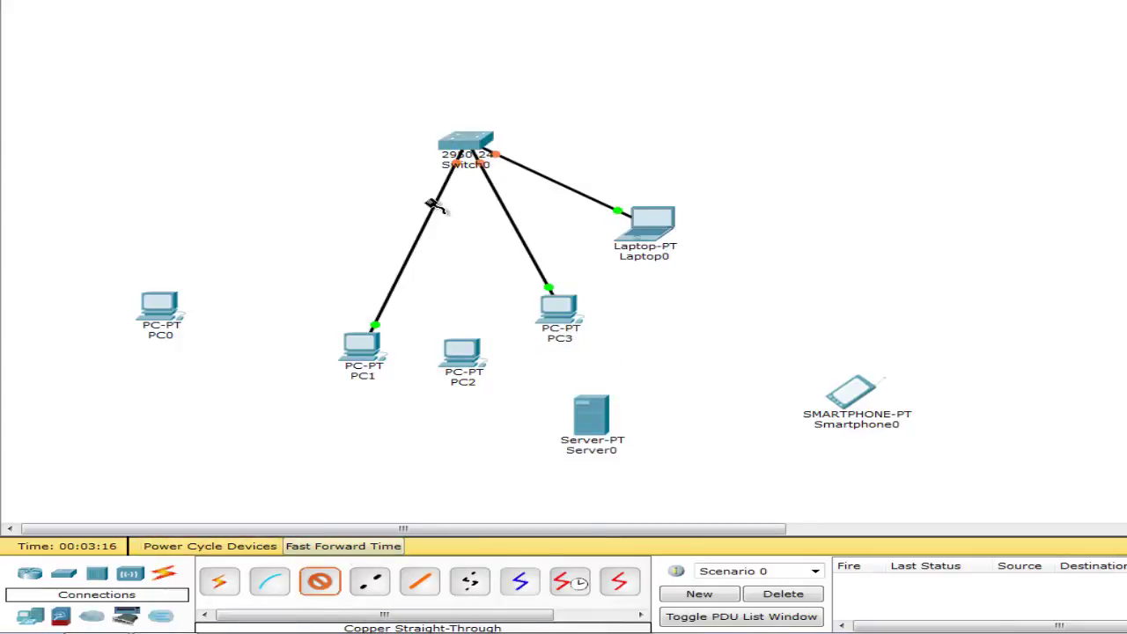
left_click(469, 148)
left_click(509, 172)
left_click(460, 357)
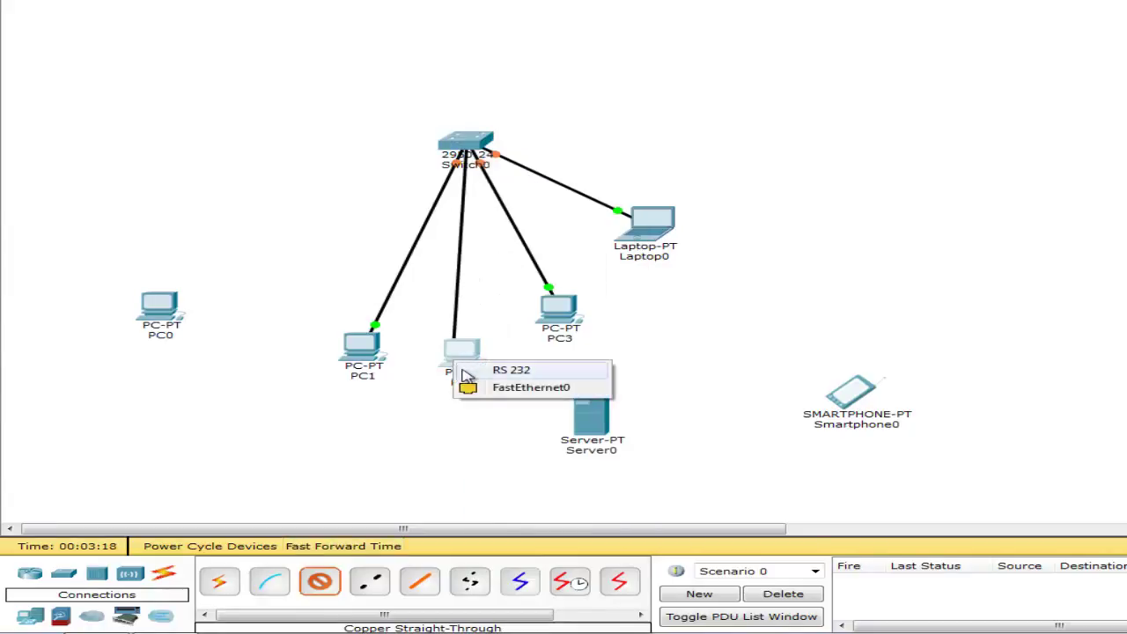
left_click(511, 384)
Move Switch0 up and to the left, and arrange the laptop, PC3, PC2 and PC1 in a column far to its right
left_click_drag(463, 139, 399, 70)
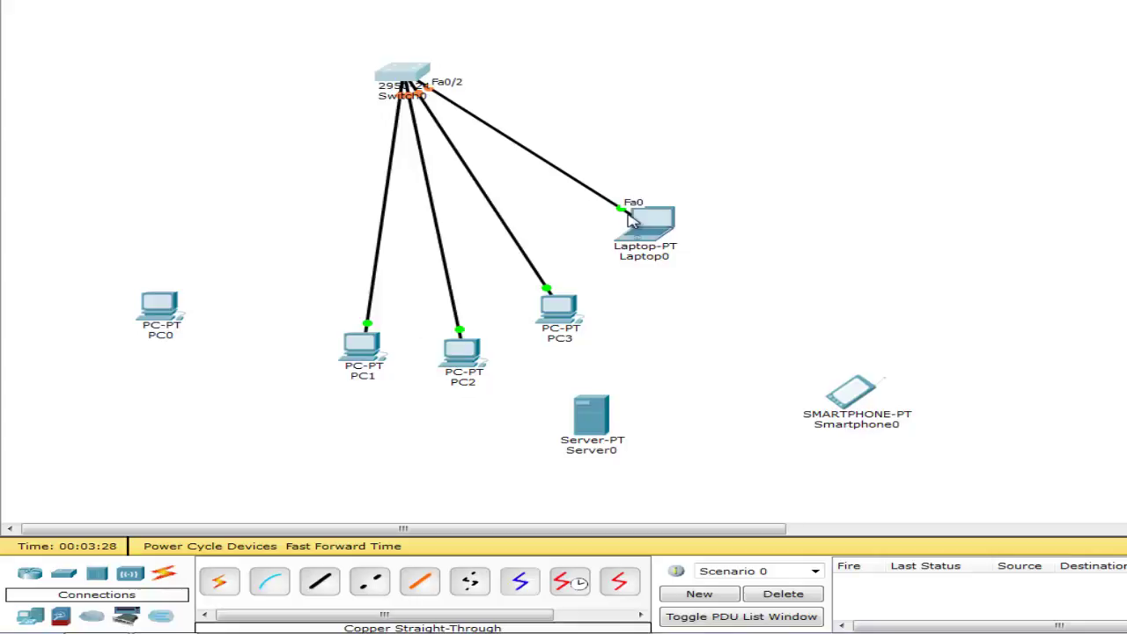
left_click_drag(631, 222, 857, 135)
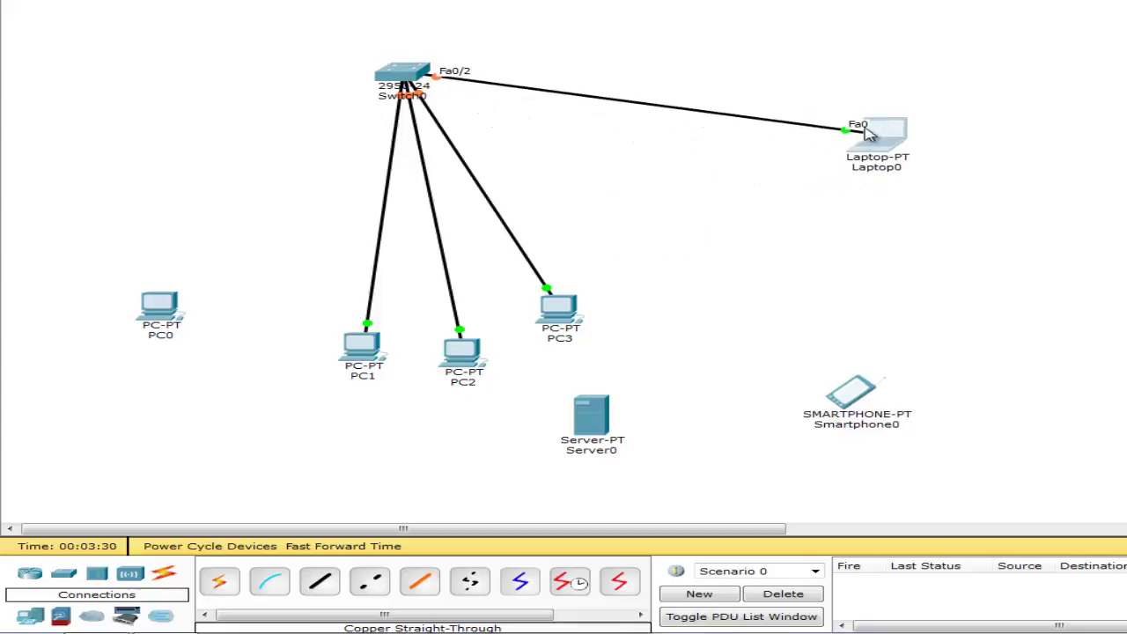
left_click_drag(571, 310, 826, 239)
left_click_drag(475, 341, 728, 297)
left_click_drag(362, 347, 604, 338)
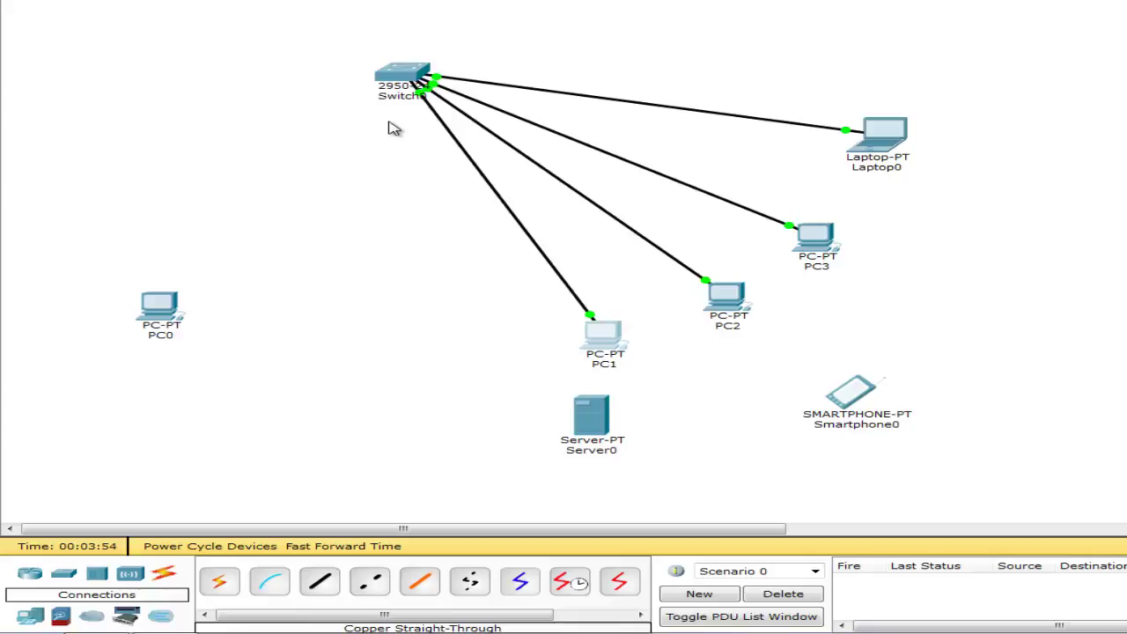
mouse_move(405, 84)
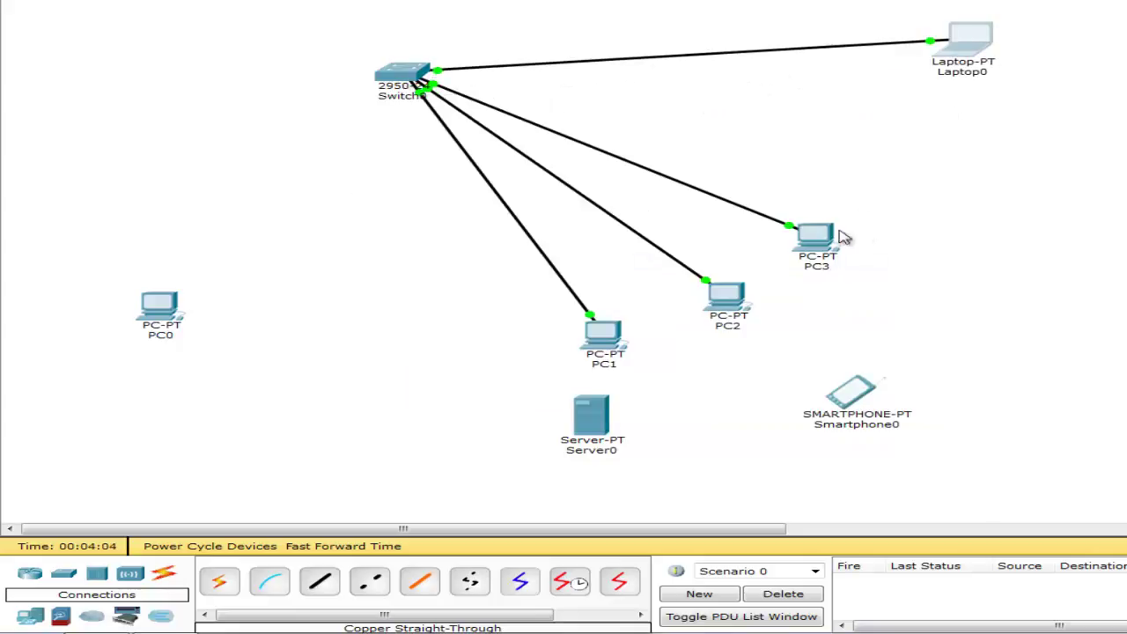
left_click_drag(843, 236, 977, 112)
left_click_drag(735, 304, 942, 183)
left_click_drag(615, 347, 925, 293)
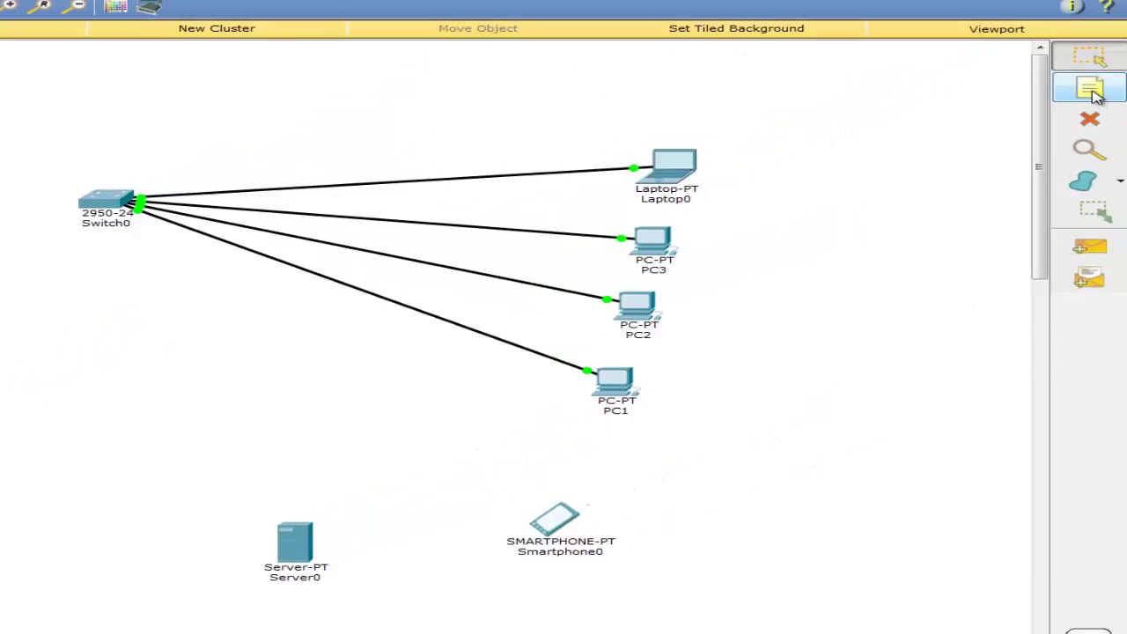
Place a note reading 192.168.1.2 just to the right of the laptop
left_click(1093, 95)
left_click(705, 168)
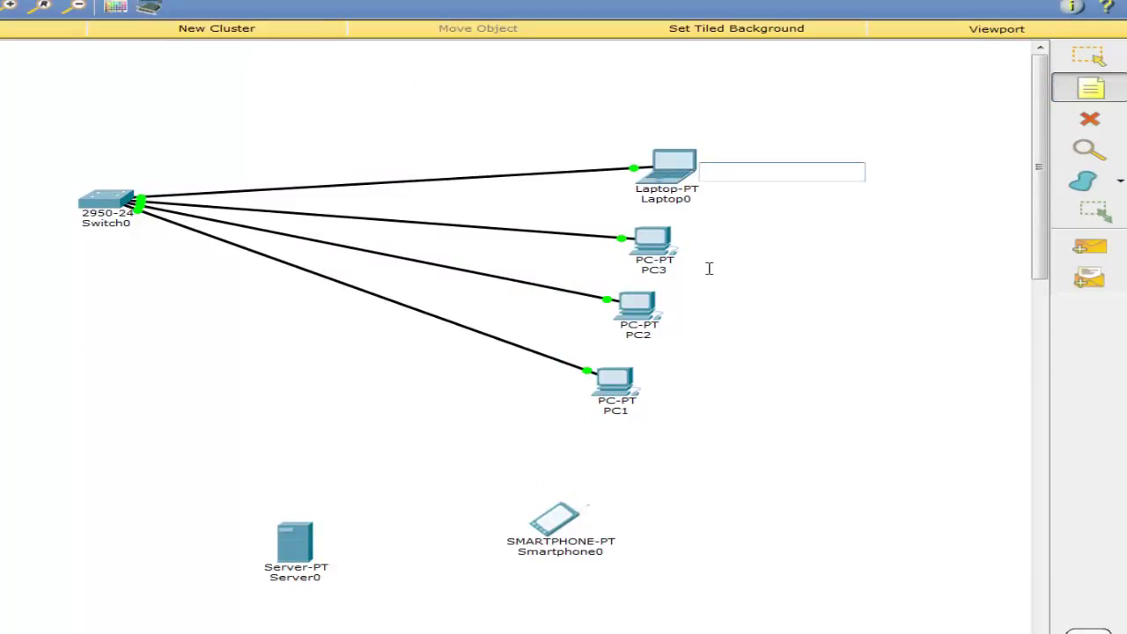
type("192.168.0")
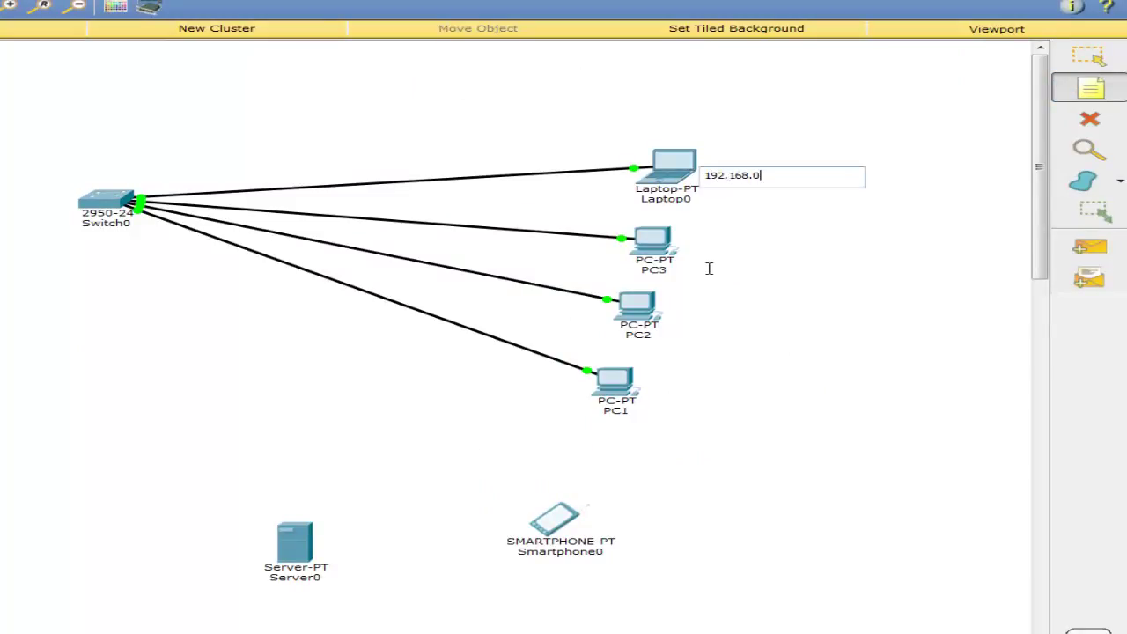
key("BackSpace")
key("BackSpace")
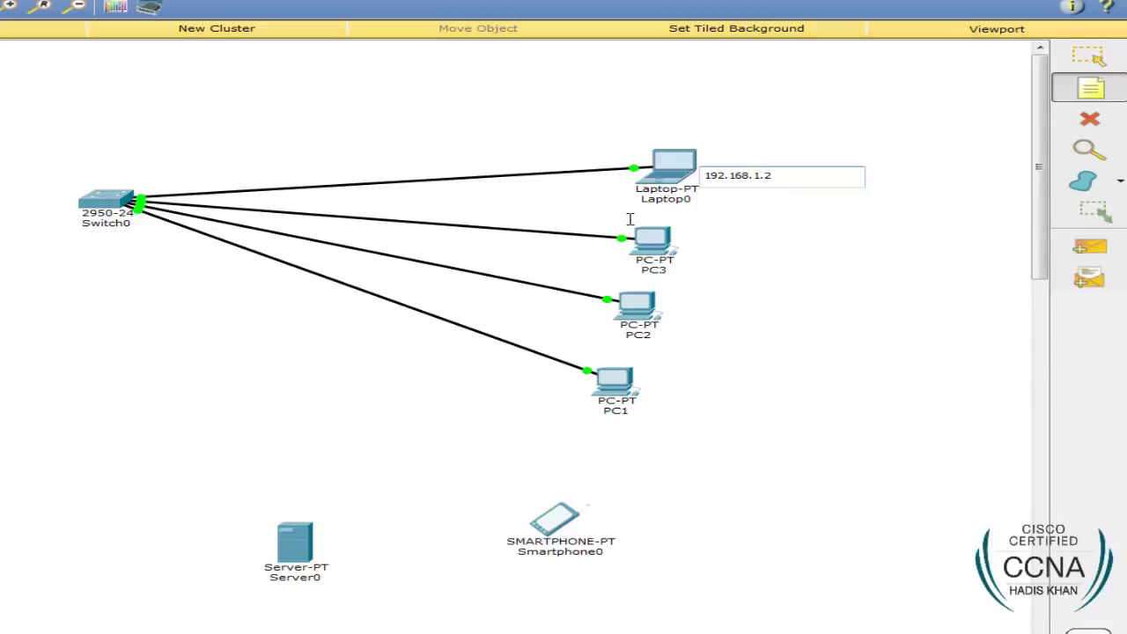
left_click(1096, 60)
mouse_move(755, 181)
left_mouse_down()
mouse_move(780, 173)
mouse_move(766, 174)
left_mouse_up()
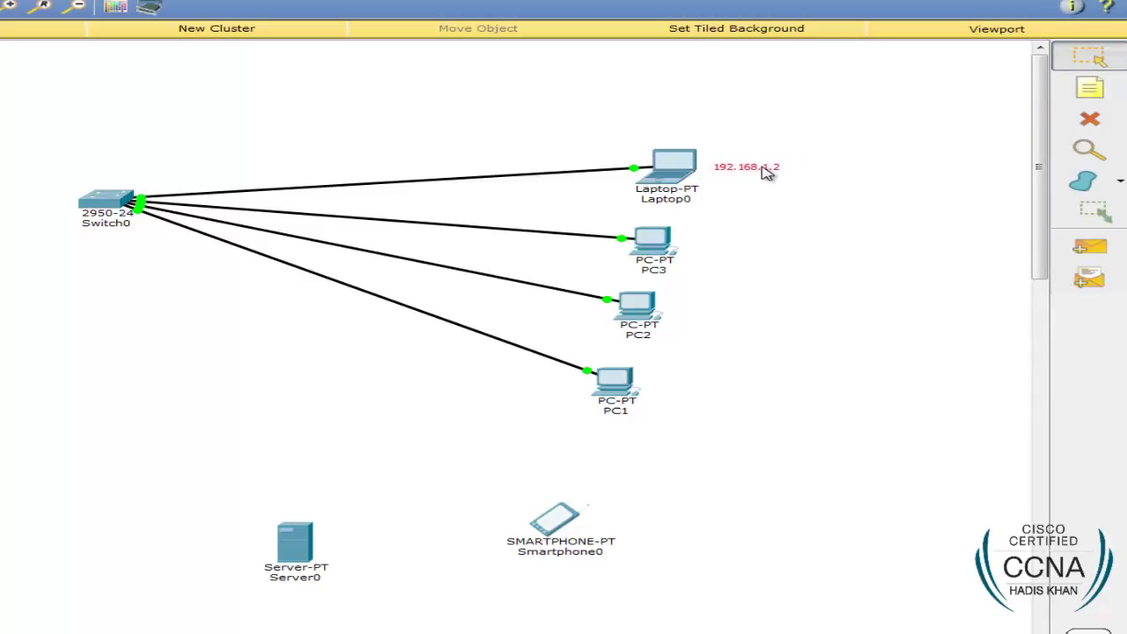
left_click_drag(60, 159, 138, 241)
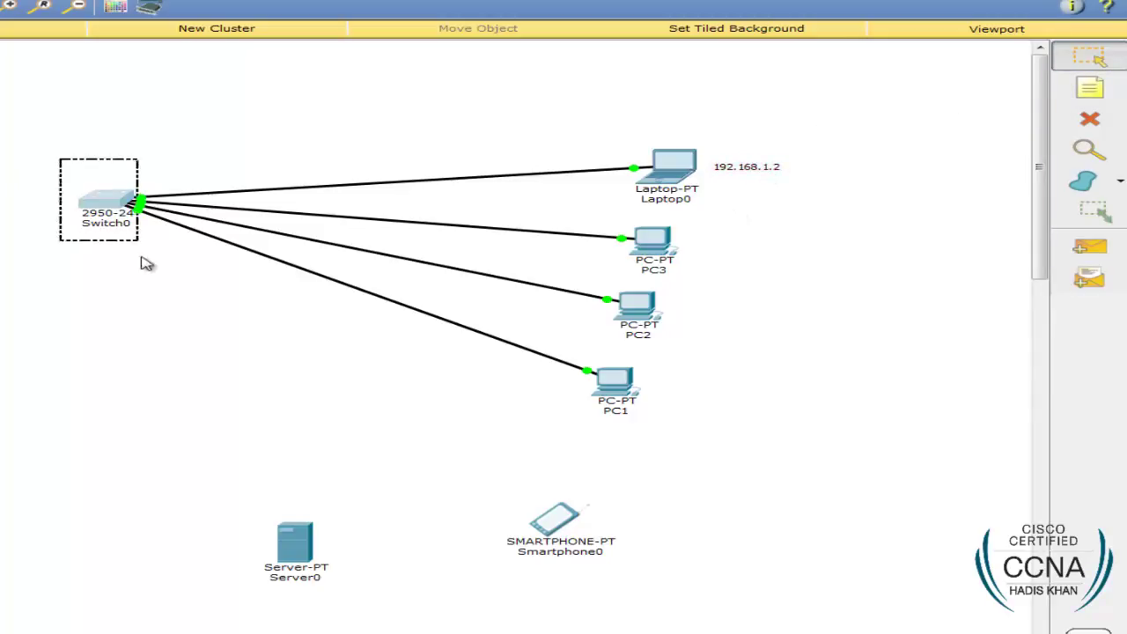
left_click(150, 278)
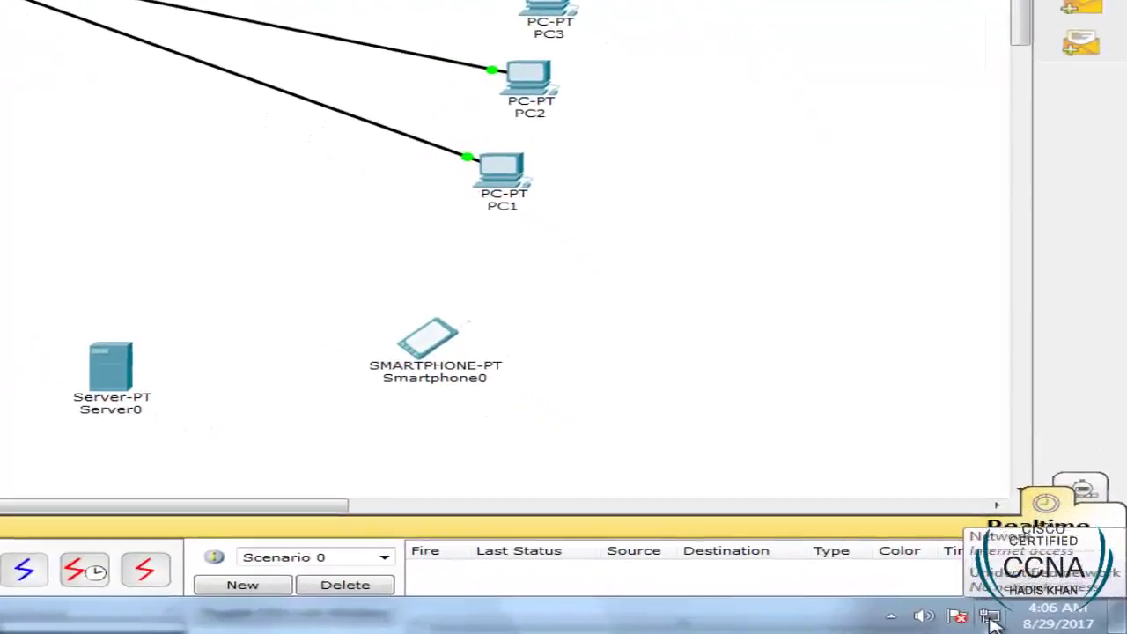
Examine the TCP/IPv4 properties of Windows' Local Area Connection 2 to see where IP addresses are assigned, and close the dialogs
right_click(990, 618)
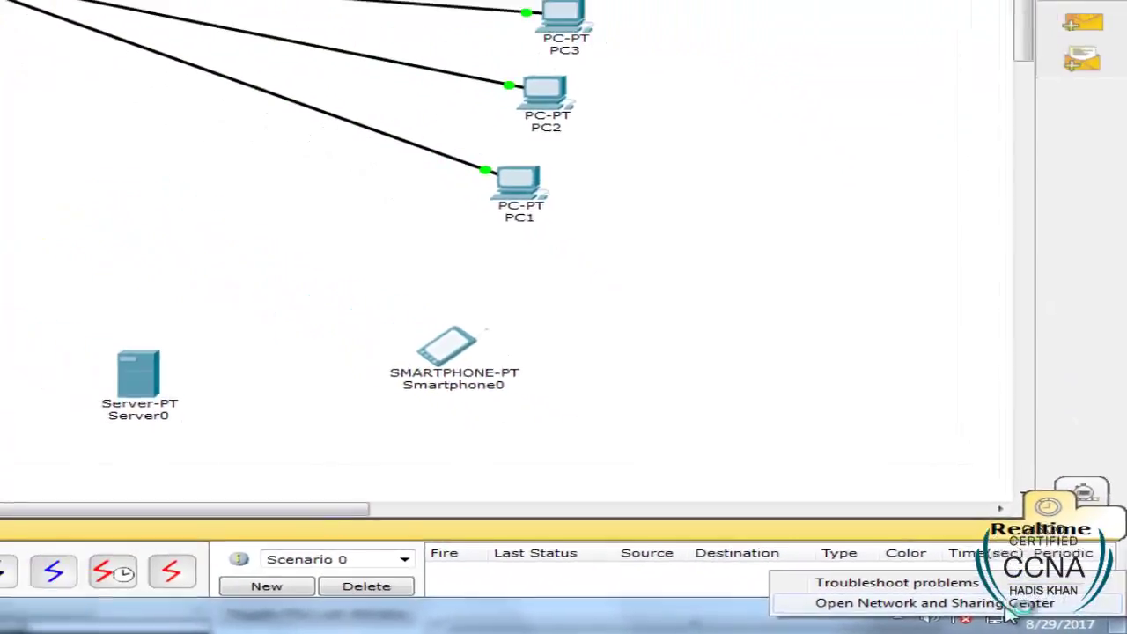
left_click(960, 594)
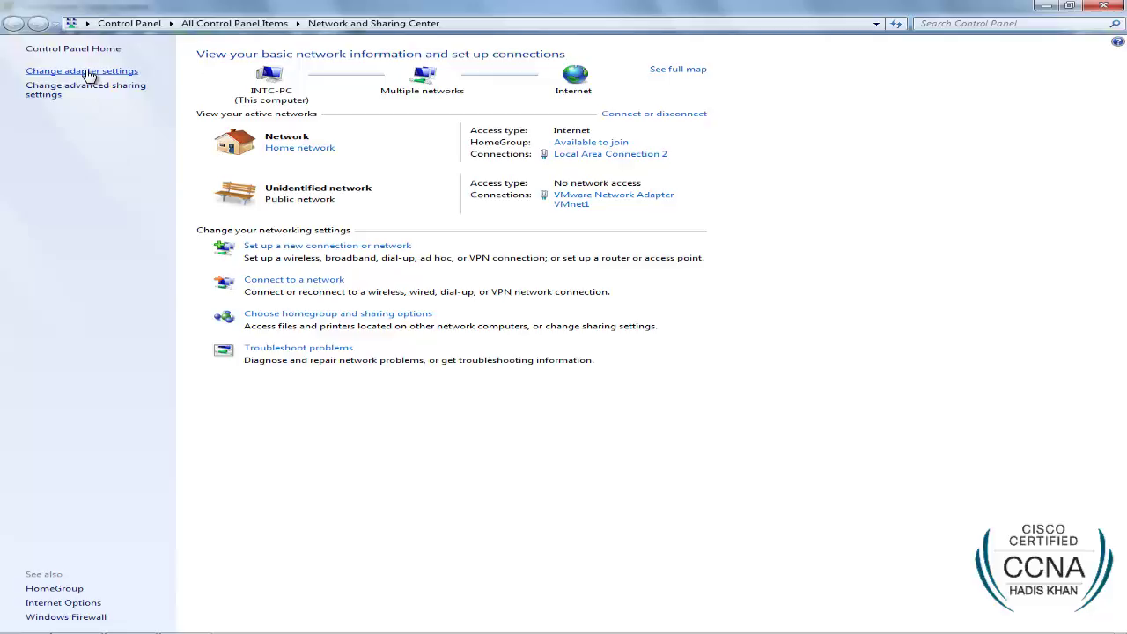
left_click(89, 76)
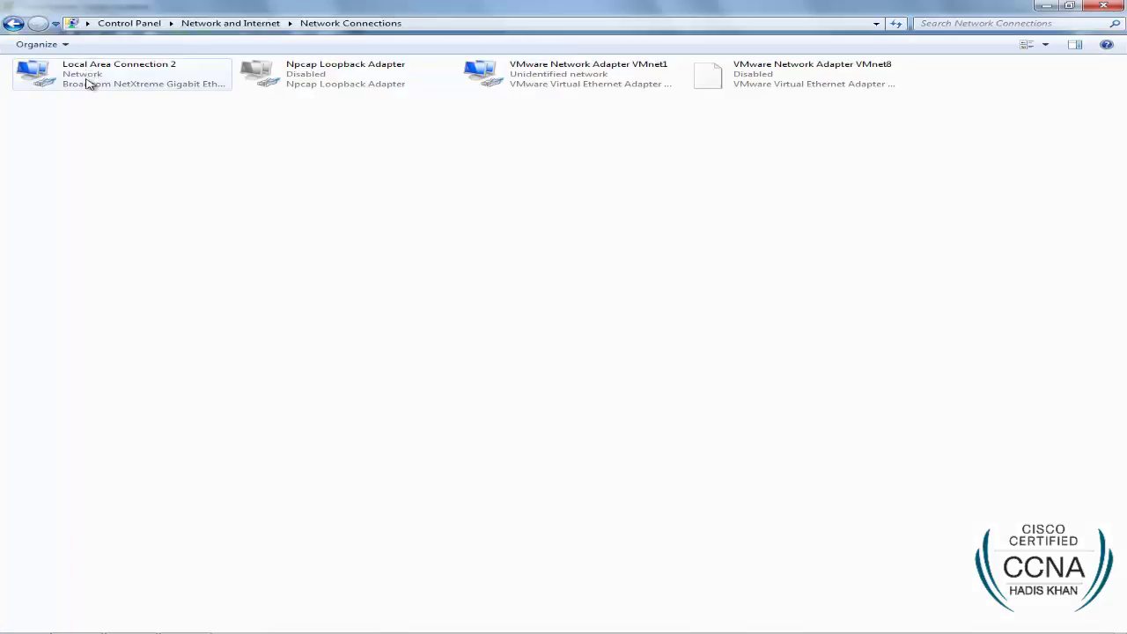
right_click(88, 81)
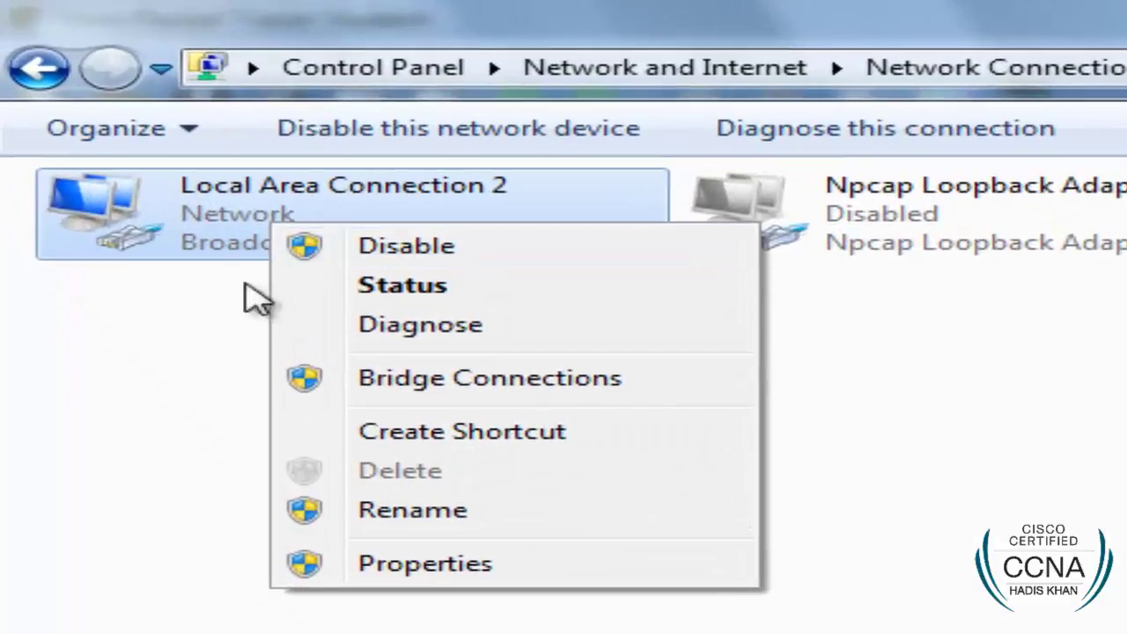
left_click(370, 453)
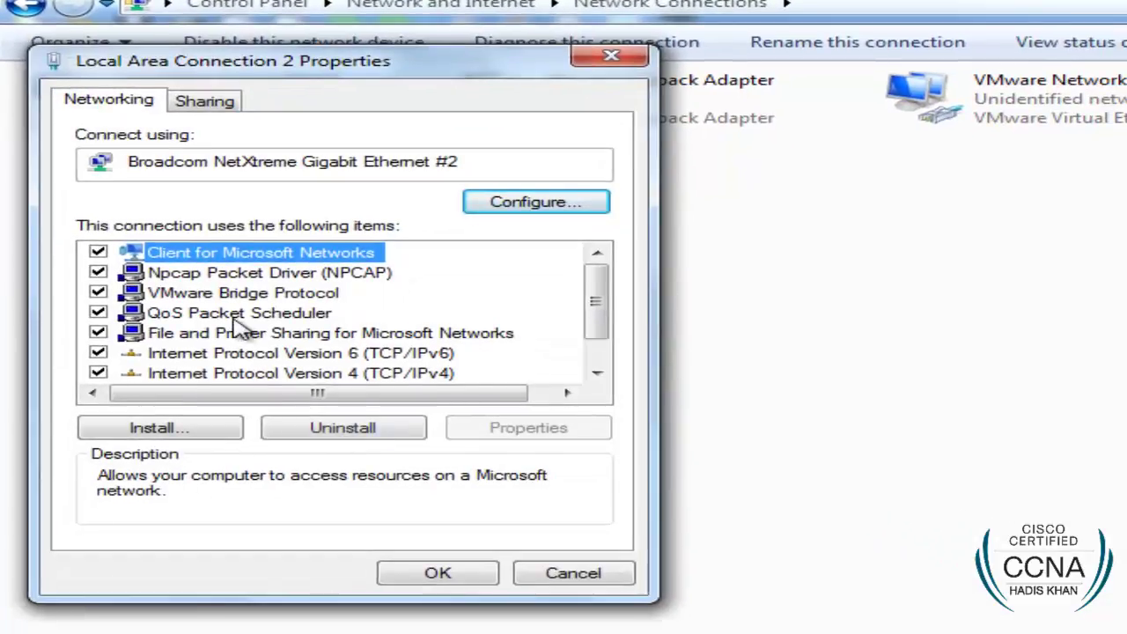
scroll(238, 322, "down", 1)
left_click(352, 333)
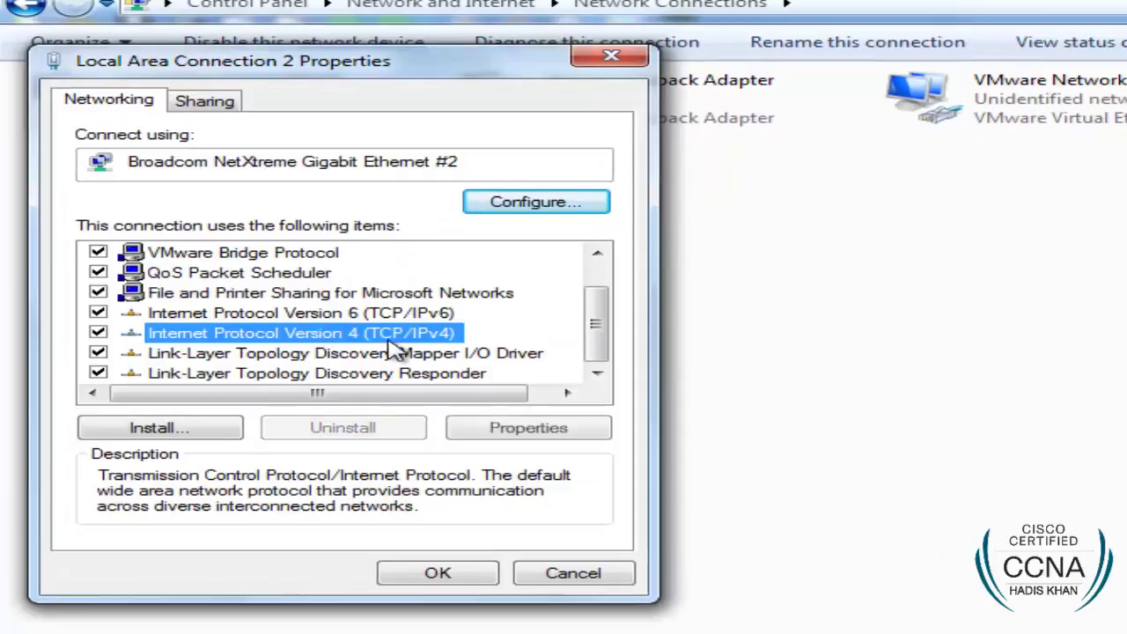
left_click(530, 424)
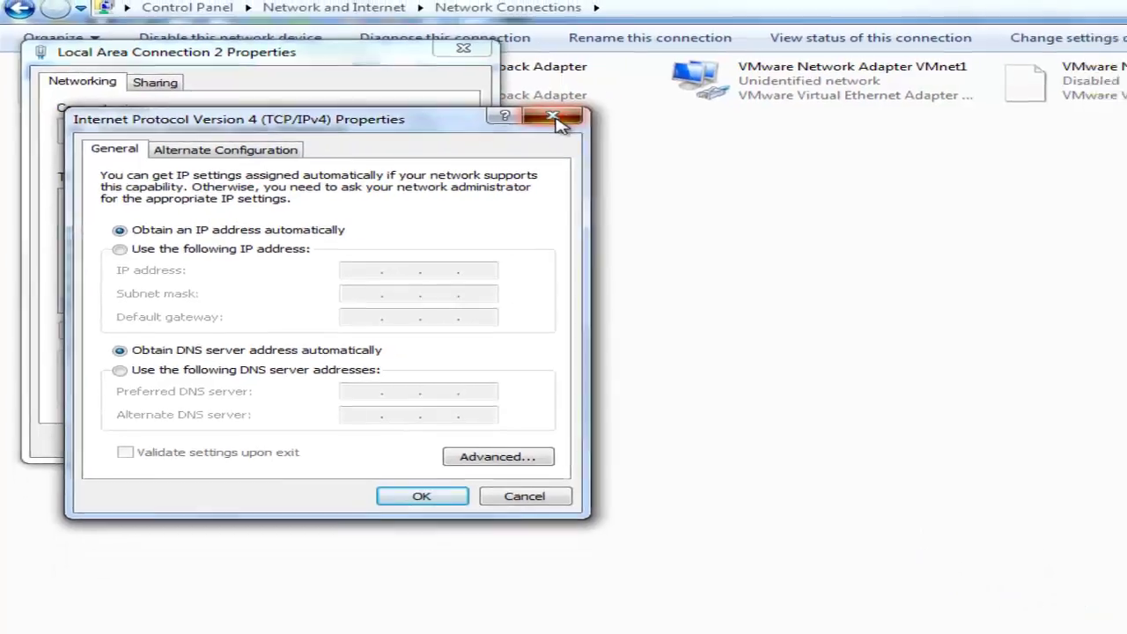
left_click(614, 124)
left_click(515, 47)
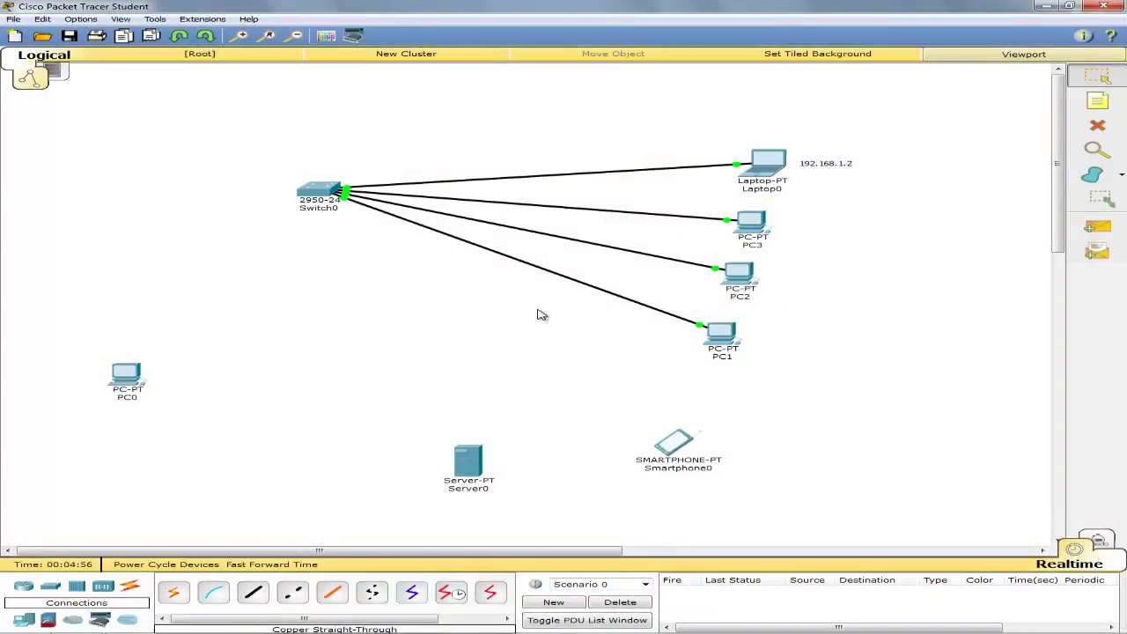
Set the laptop's static IPv4 address to 192.168.1.2 in its IP Configuration
left_click(766, 163)
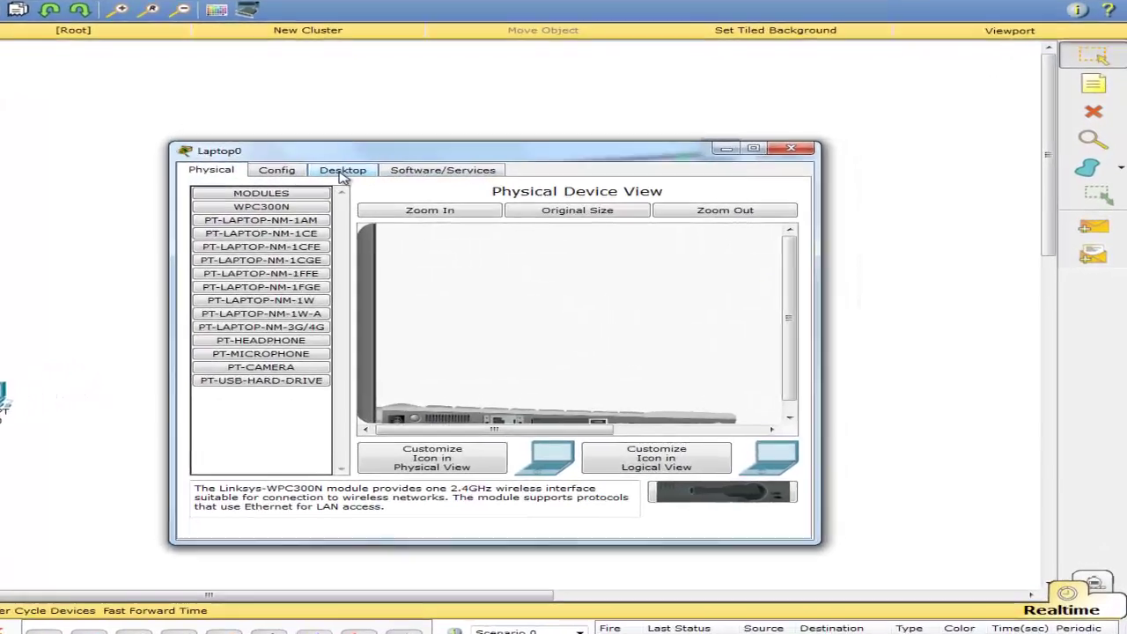
left_click(422, 185)
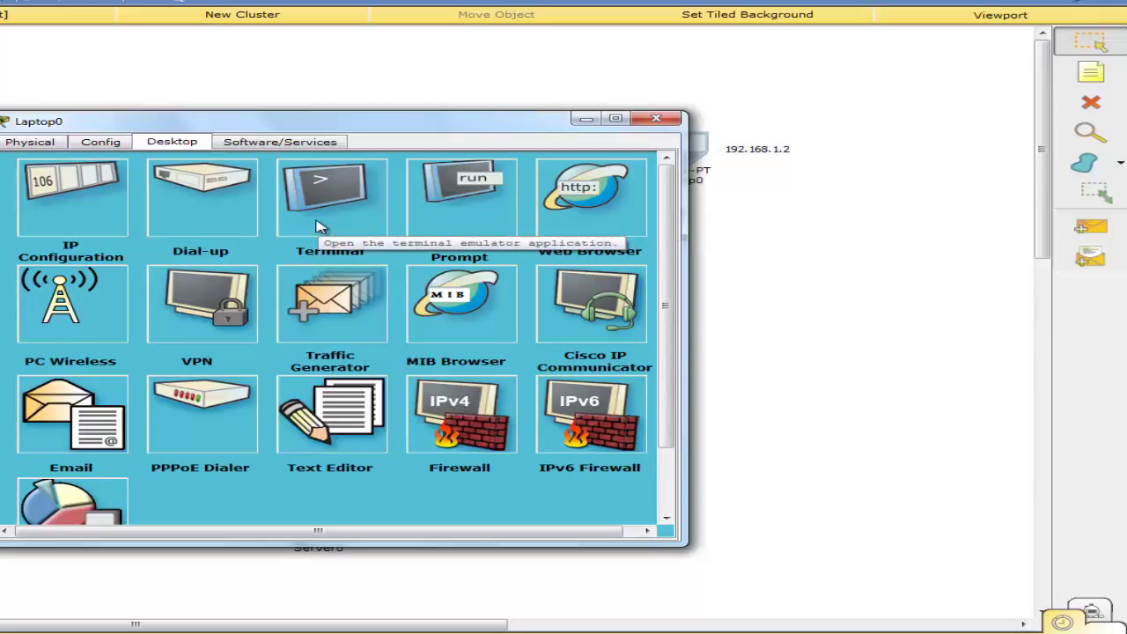
left_click(88, 219)
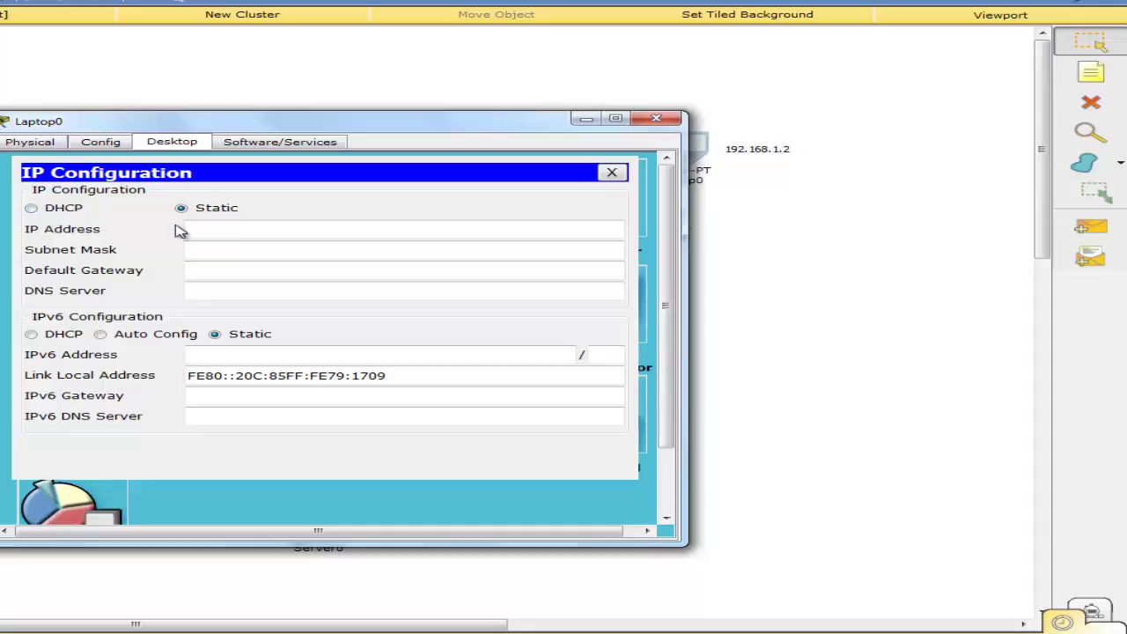
left_click(241, 229)
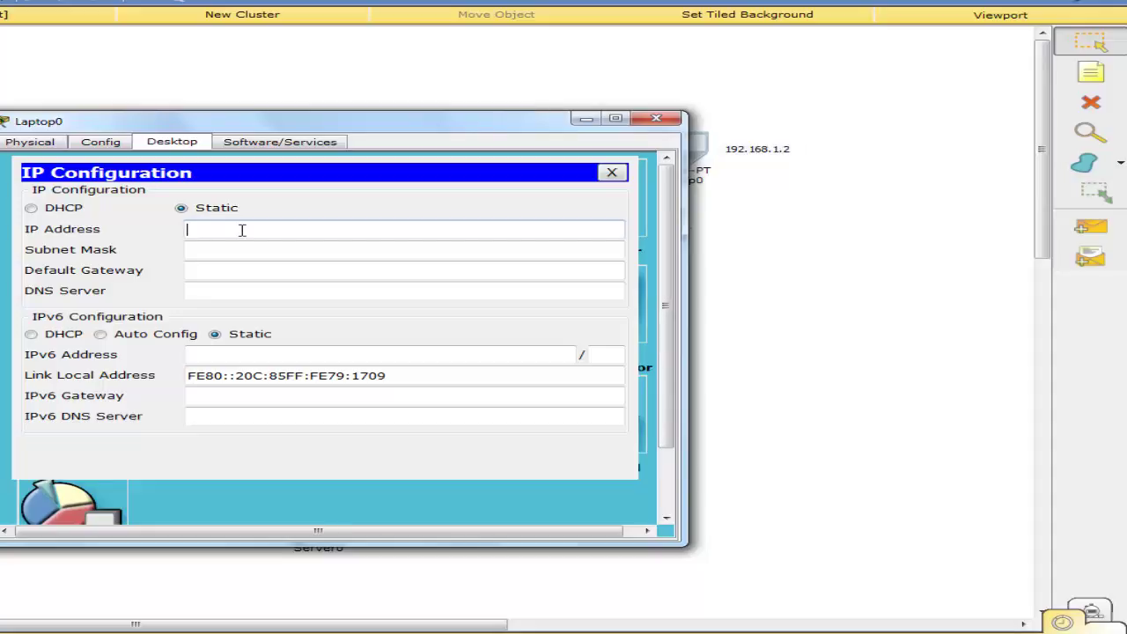
type("192.168.1.2")
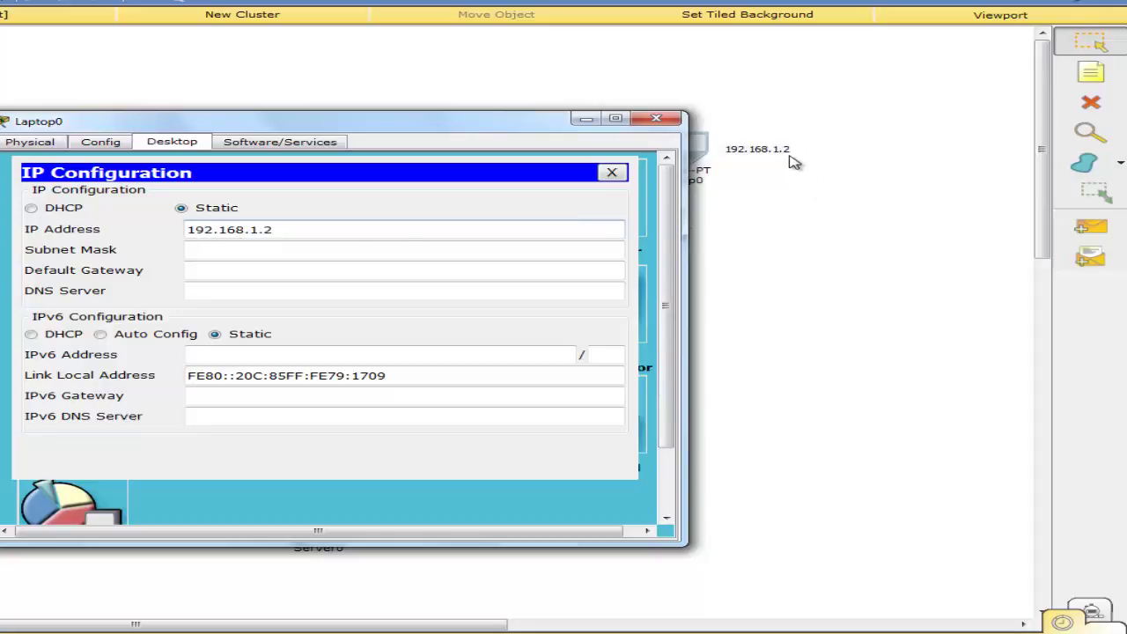
Fill in the laptop's subnet mask as 255.255.255.0 and close its configuration
left_click(264, 250)
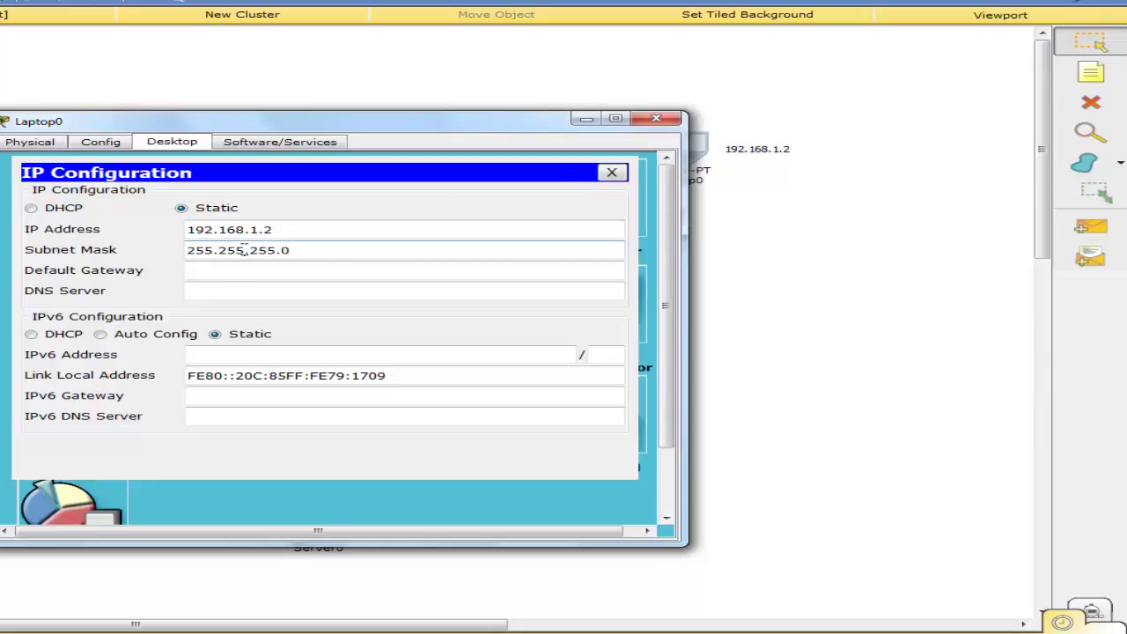
left_click(611, 171)
left_click(507, 113)
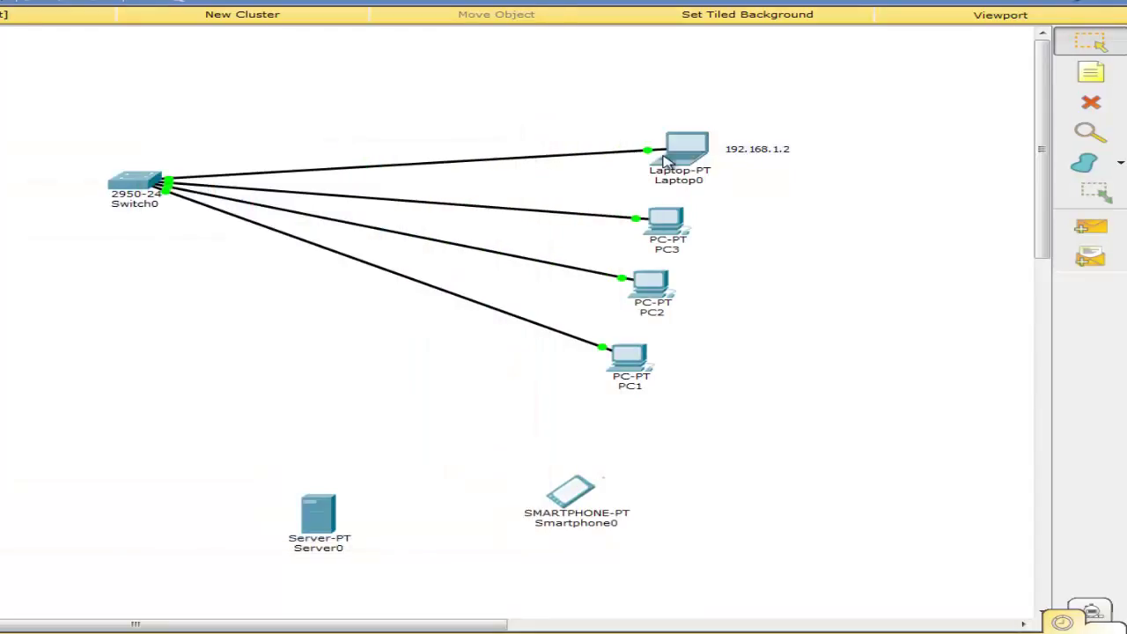
Place a note reading 192.168.1.3 just to the right of PC3
left_click(1098, 84)
left_click(718, 232)
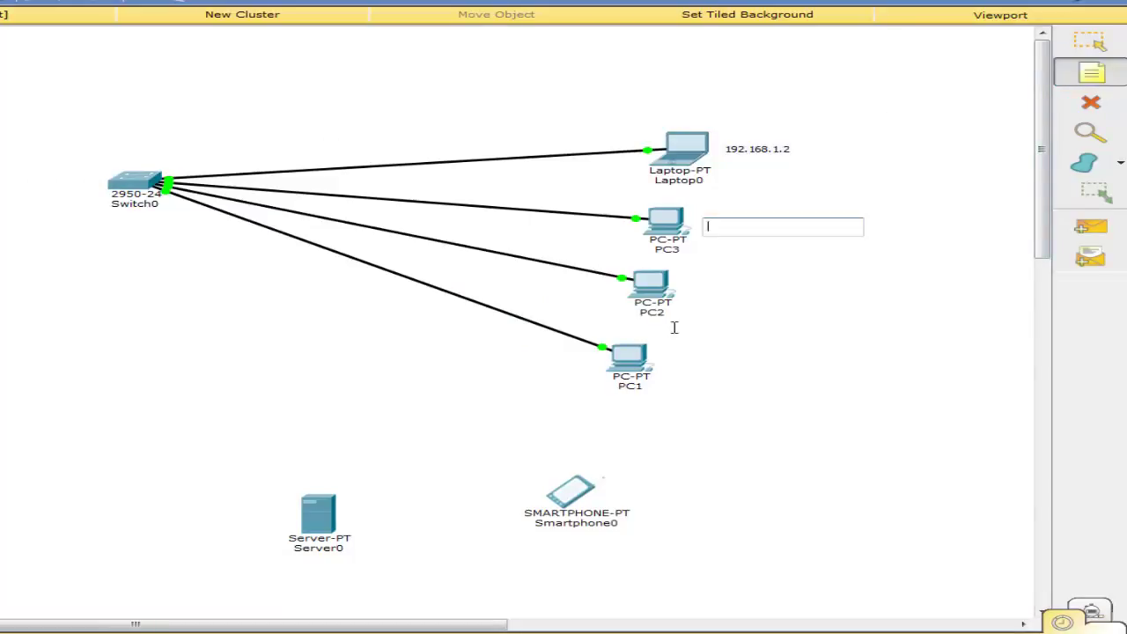
type("192.168.1.3")
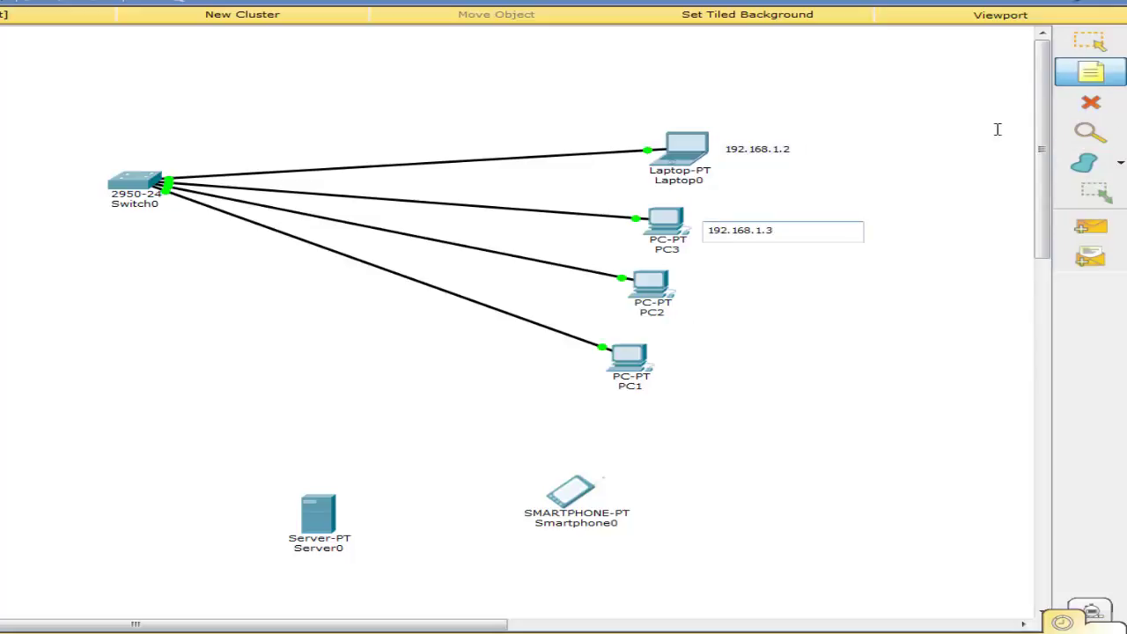
left_click_drag(762, 231, 707, 227)
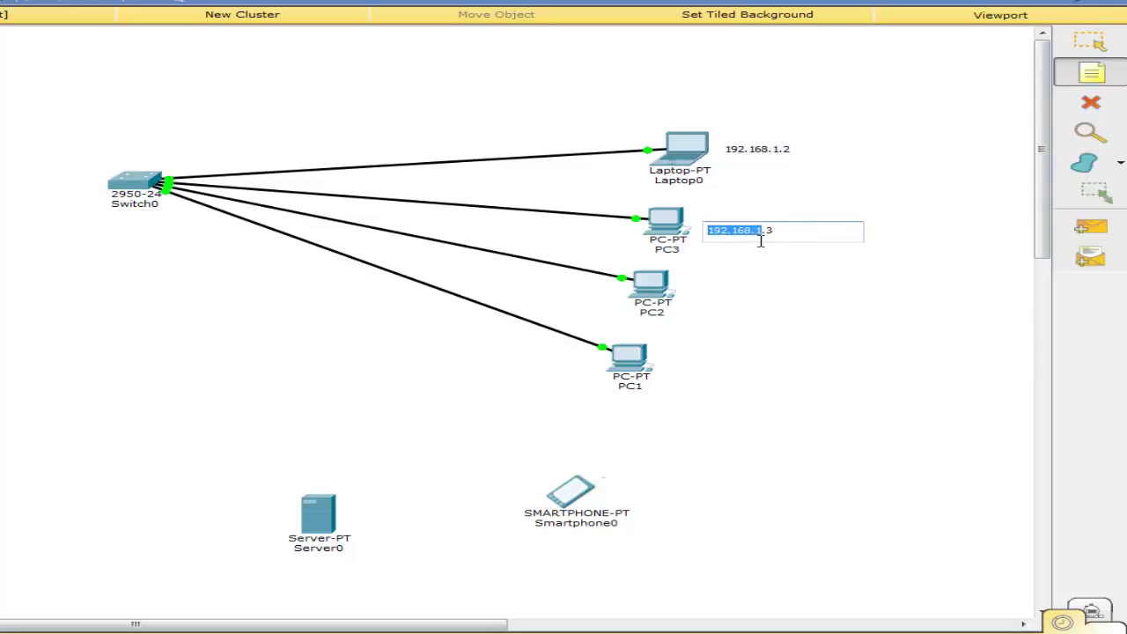
left_click_drag(763, 234, 778, 236)
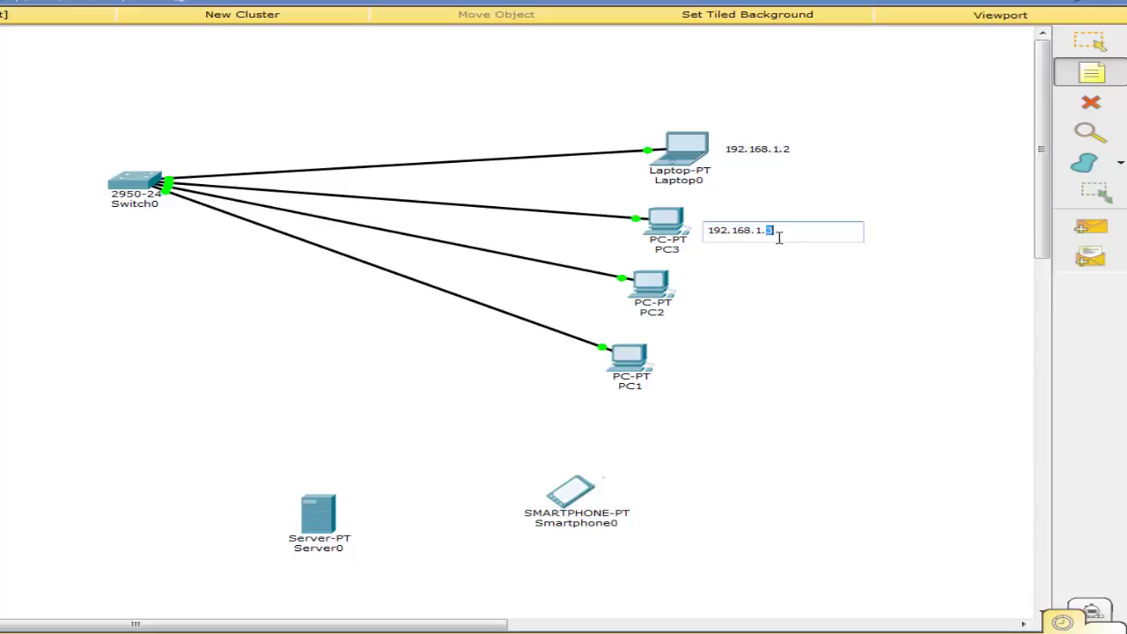
left_click(785, 246)
Place notes reading 192.168.1.4 beside PC2 and 192.168.1.5 beside PC1, nudging the PC1 note closer to its device
left_click(690, 283)
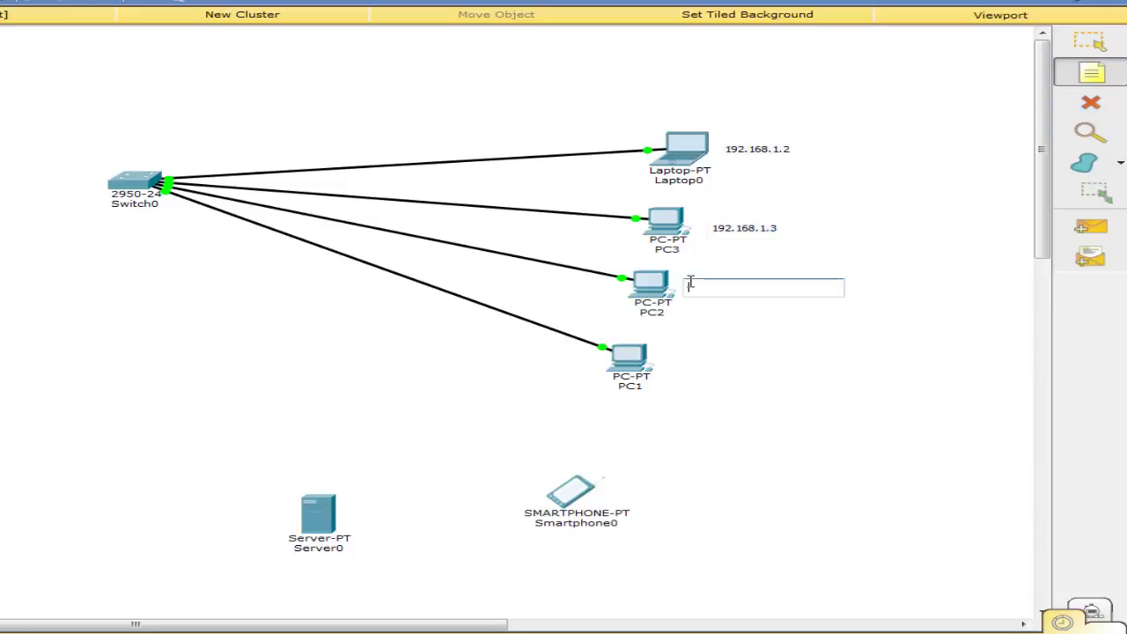
type("192.168.1.4")
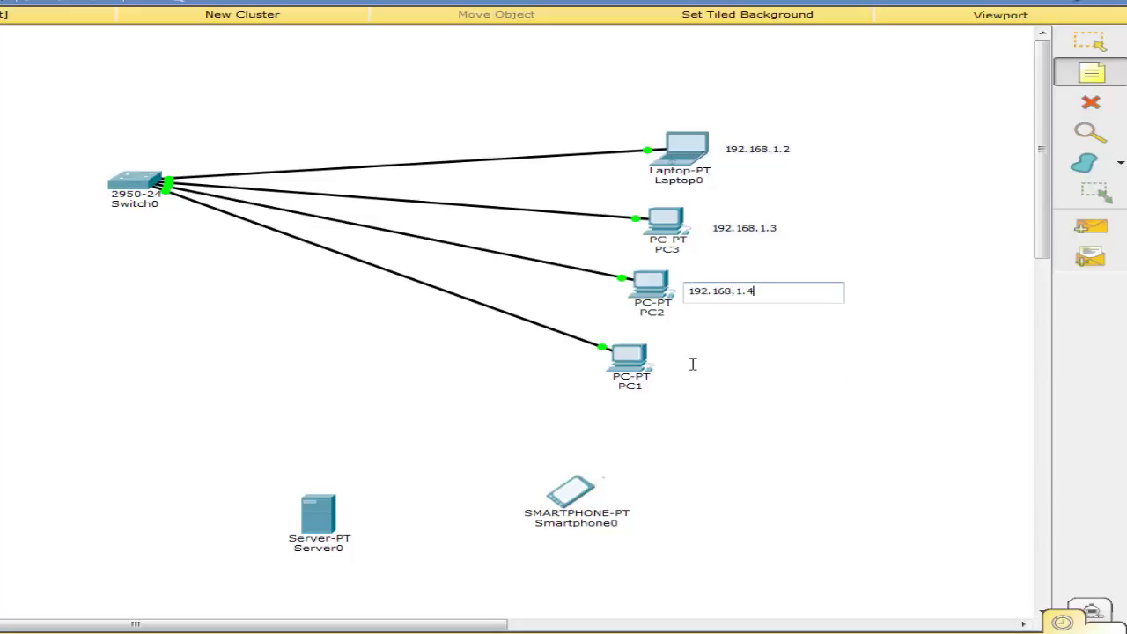
left_click(692, 364)
type("192.168.1.5")
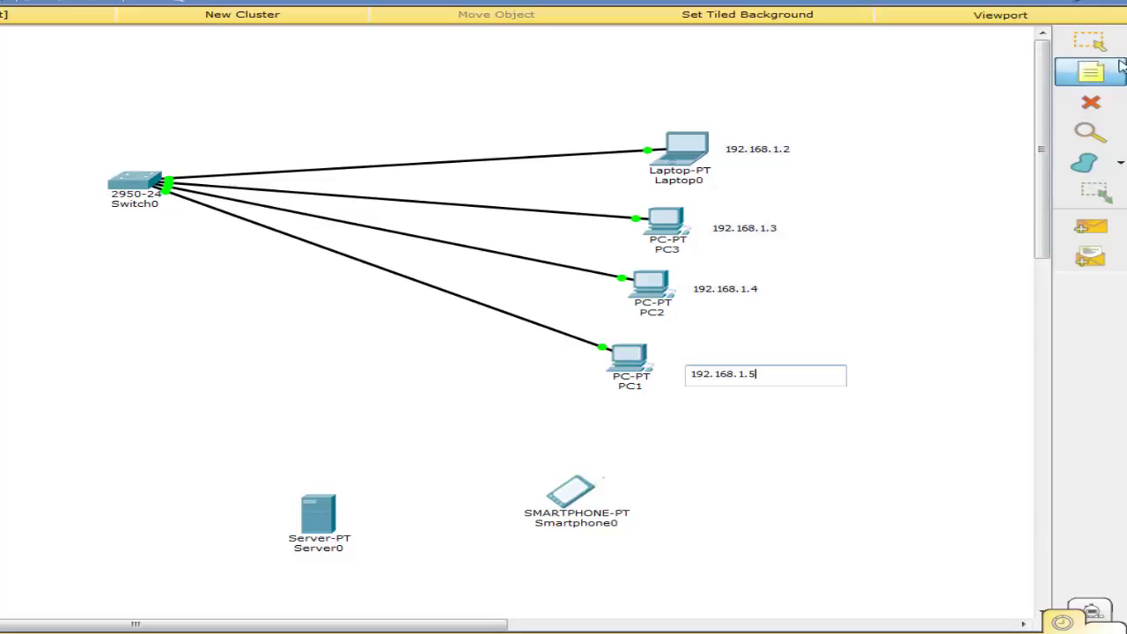
key("Escape")
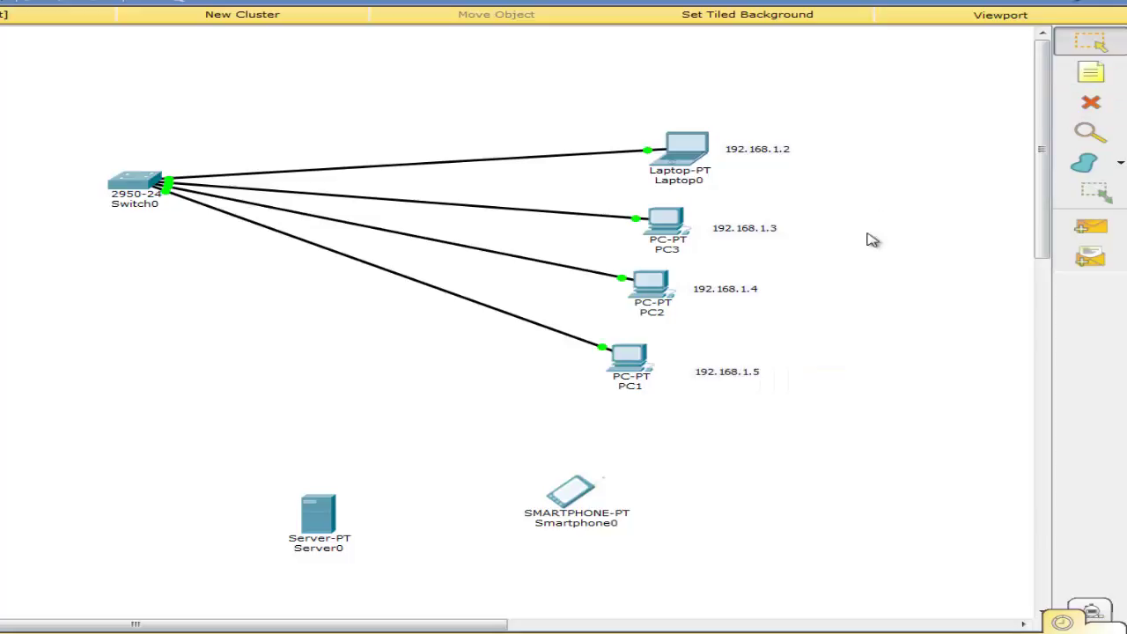
left_click_drag(722, 380, 701, 369)
Set PC3's static IPv4 address to 192.168.1.3 with subnet mask 255.255.255.0, and close its configuration
left_click(666, 224)
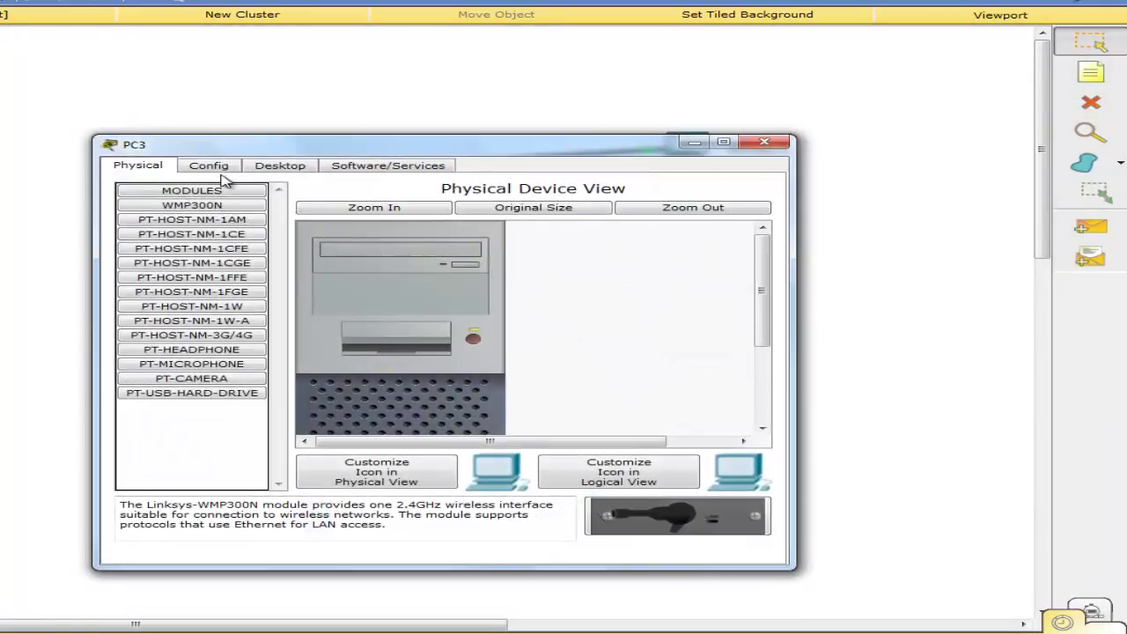
left_click(280, 165)
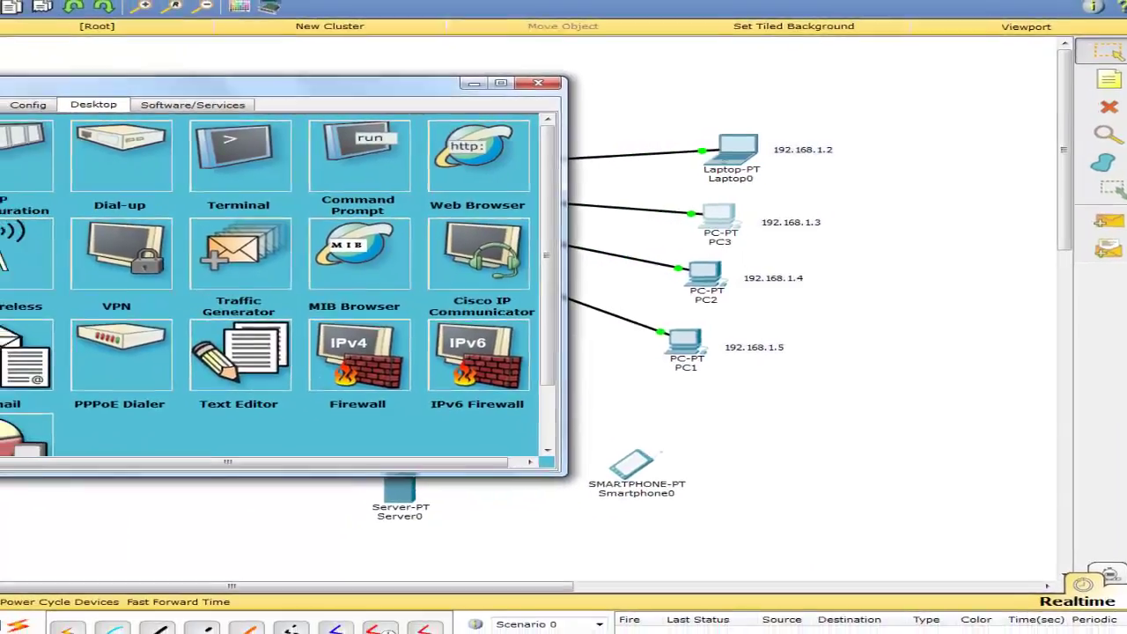
left_click(26, 163)
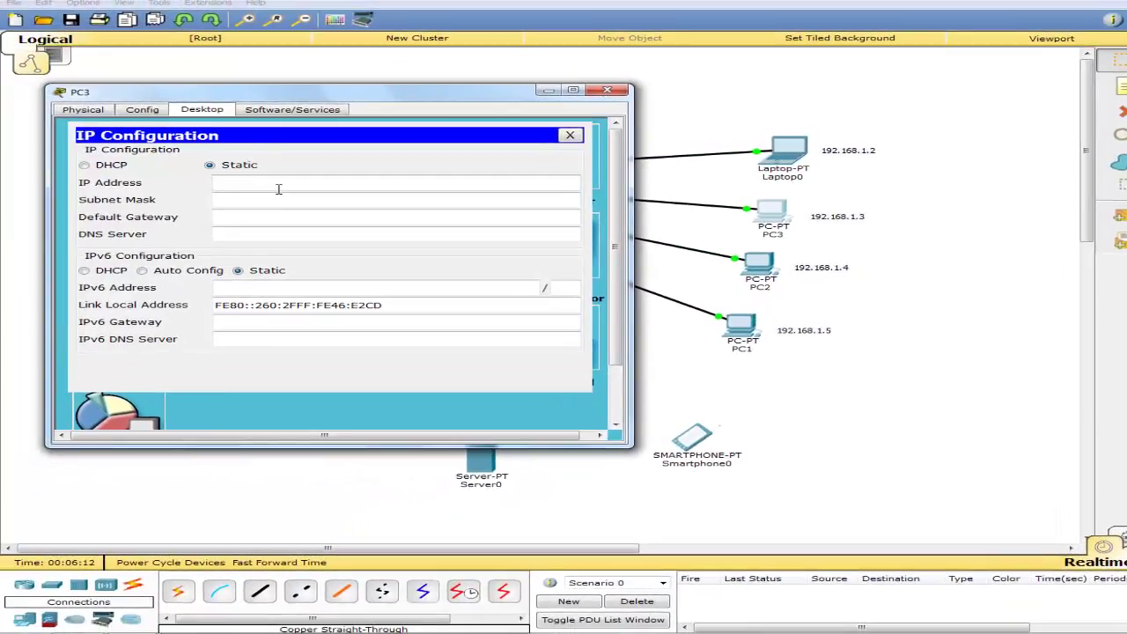
type("192.168.1.3")
left_click(296, 200)
left_click(607, 90)
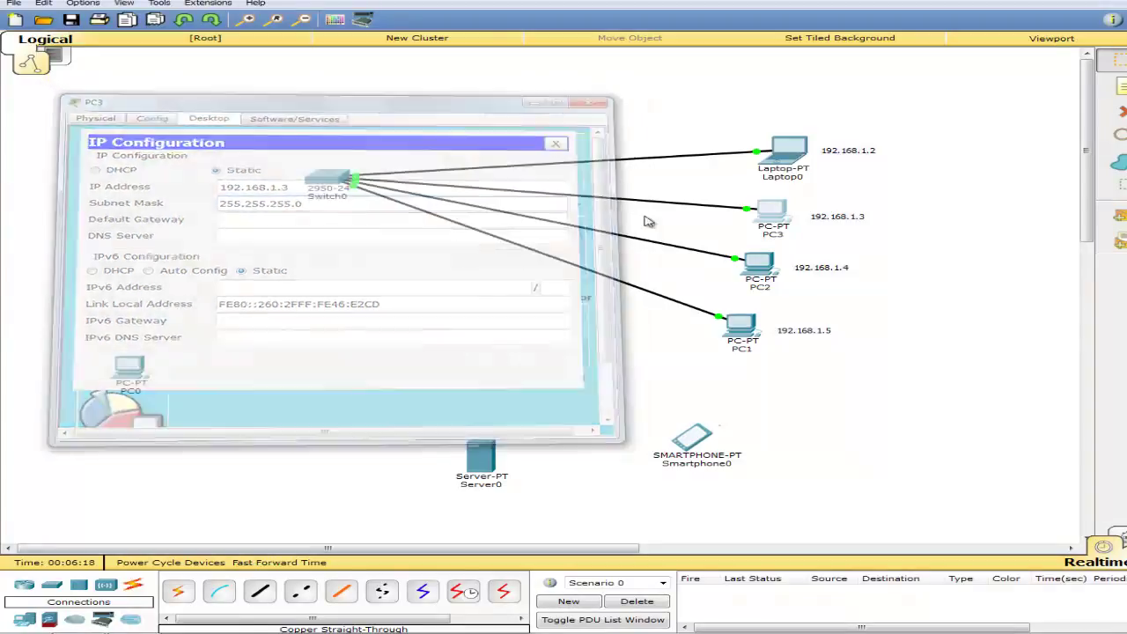
Set PC2's static IPv4 address to 192.168.1.4 with the default subnet mask, and close its configuration
left_click(759, 271)
left_click(447, 161)
left_click_drag(453, 138, 164, 88)
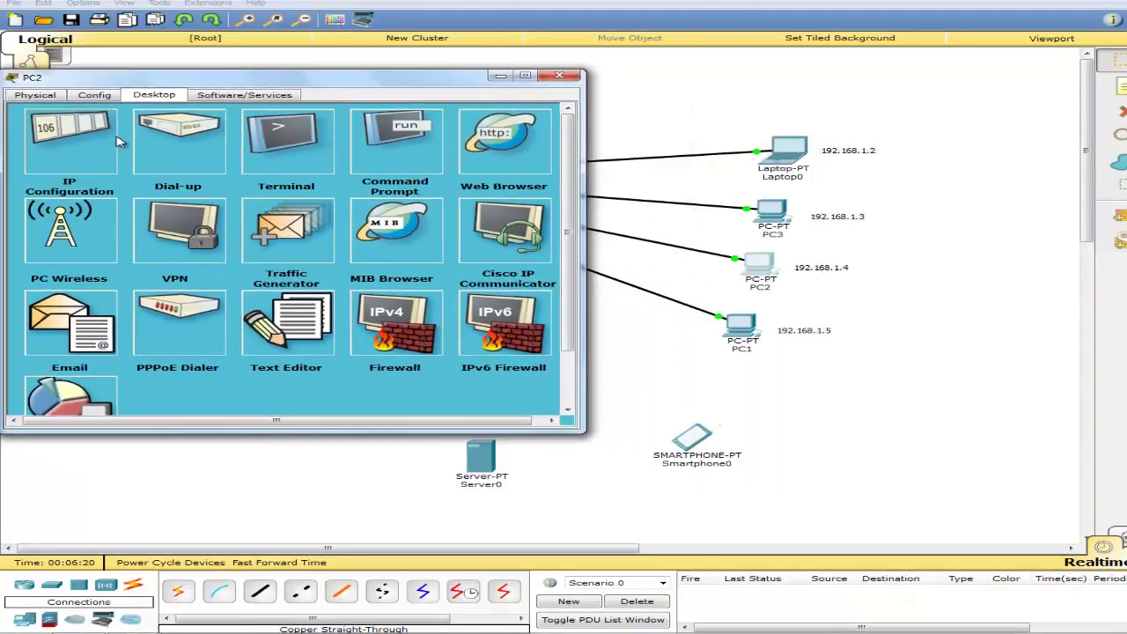
left_click(80, 187)
type("192.168")
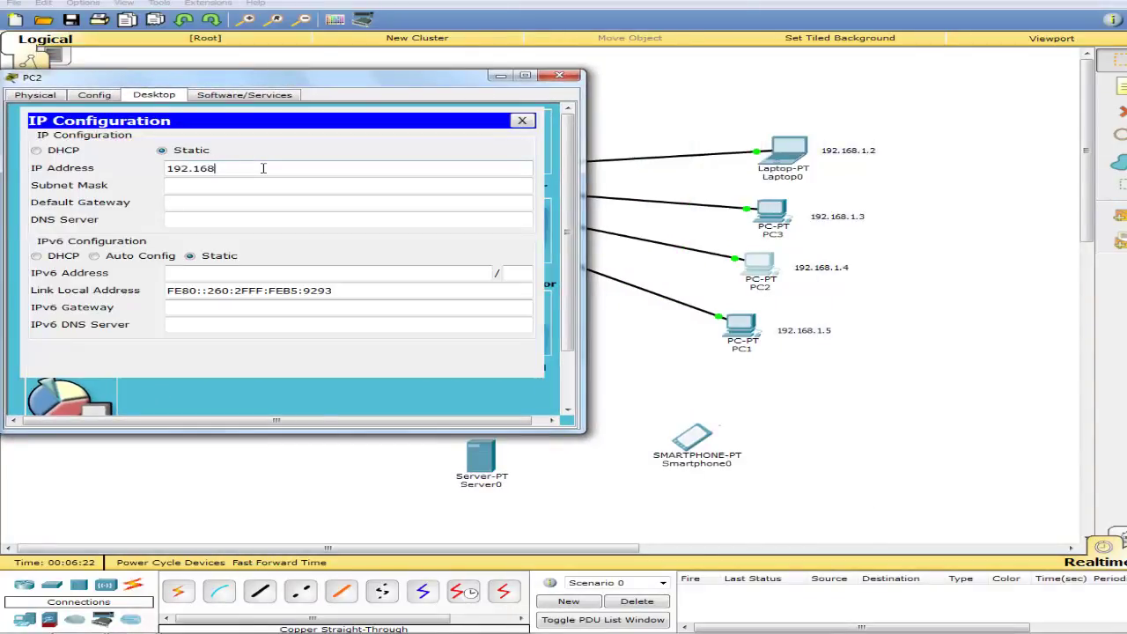
type(".1.4")
key("Tab")
left_click(568, 80)
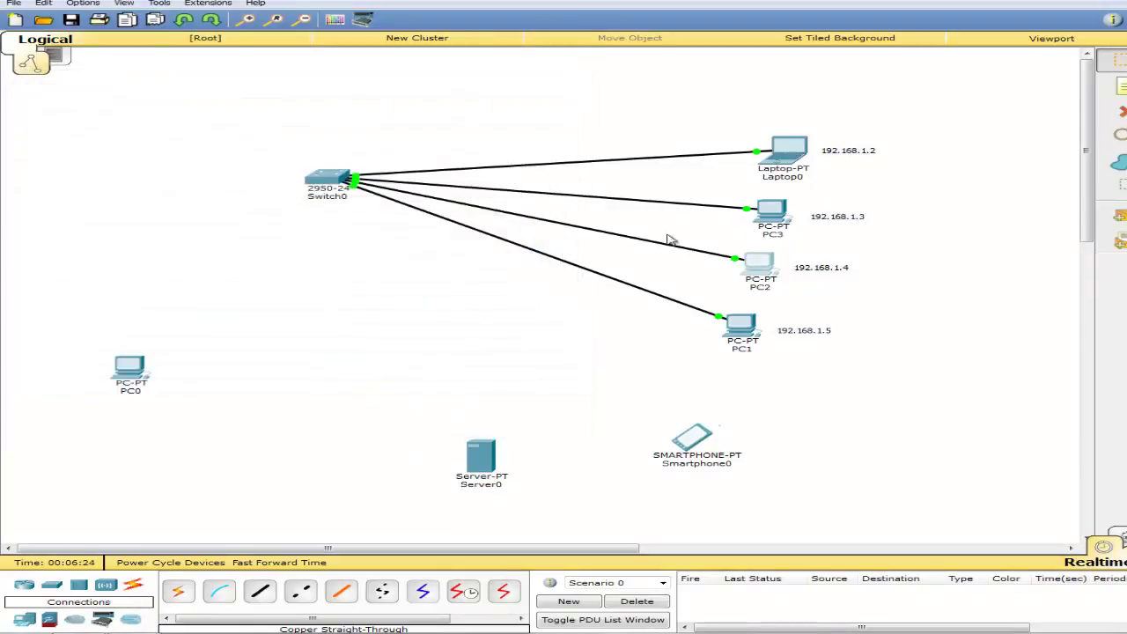
Set PC1's static IPv4 address to 192.168.1.5 with the default subnet mask, and close its configuration
left_click(731, 328)
left_click(447, 161)
left_click_drag(454, 141, 195, 81)
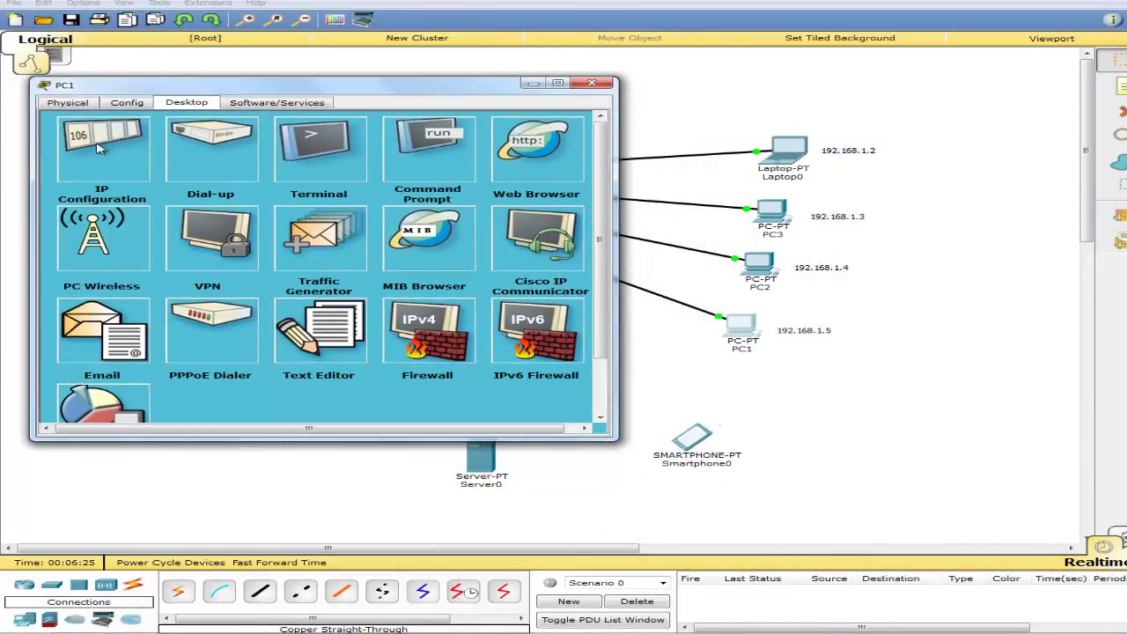
left_click(83, 177)
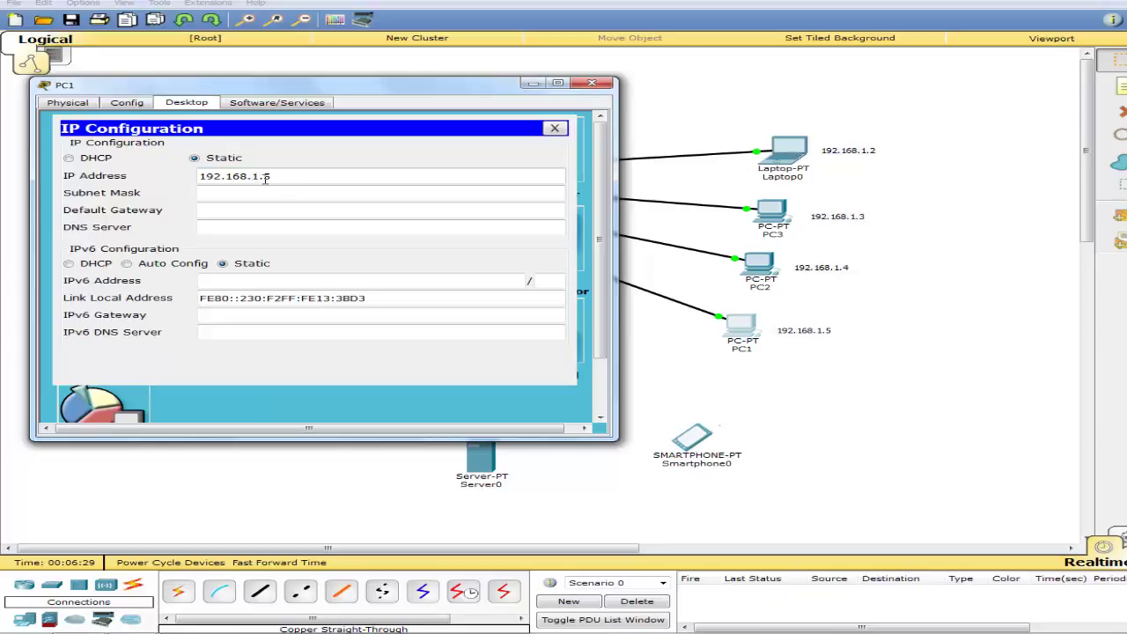
key("Tab")
left_click(592, 82)
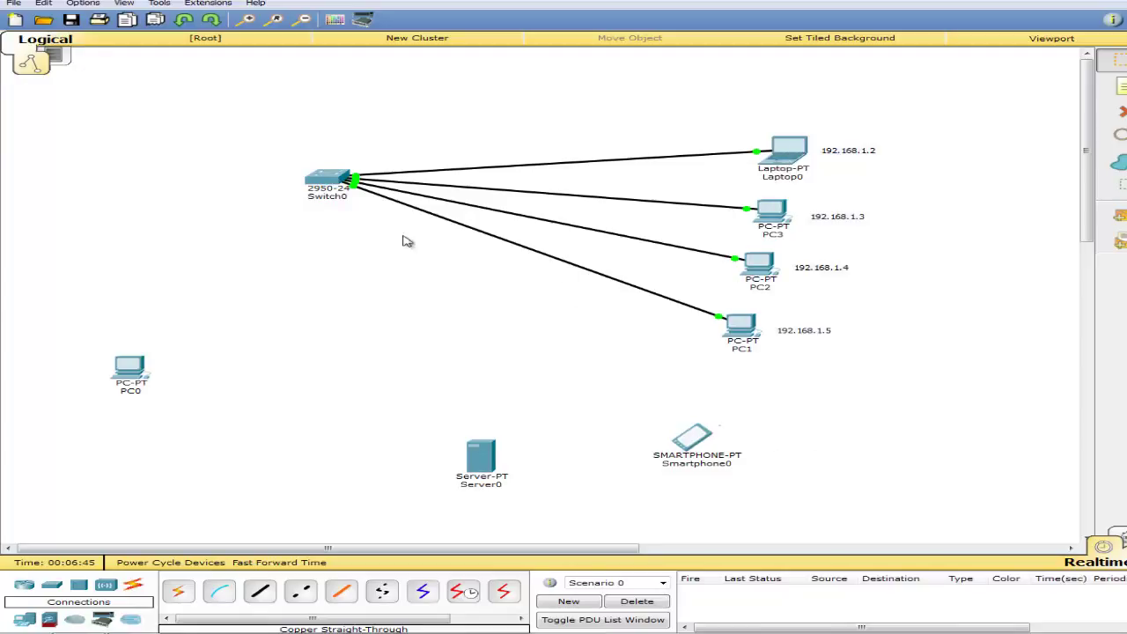
Draw an unfilled, outlined rectangle around Switch0 and its four connected end devices with their address notes
left_click(1111, 161)
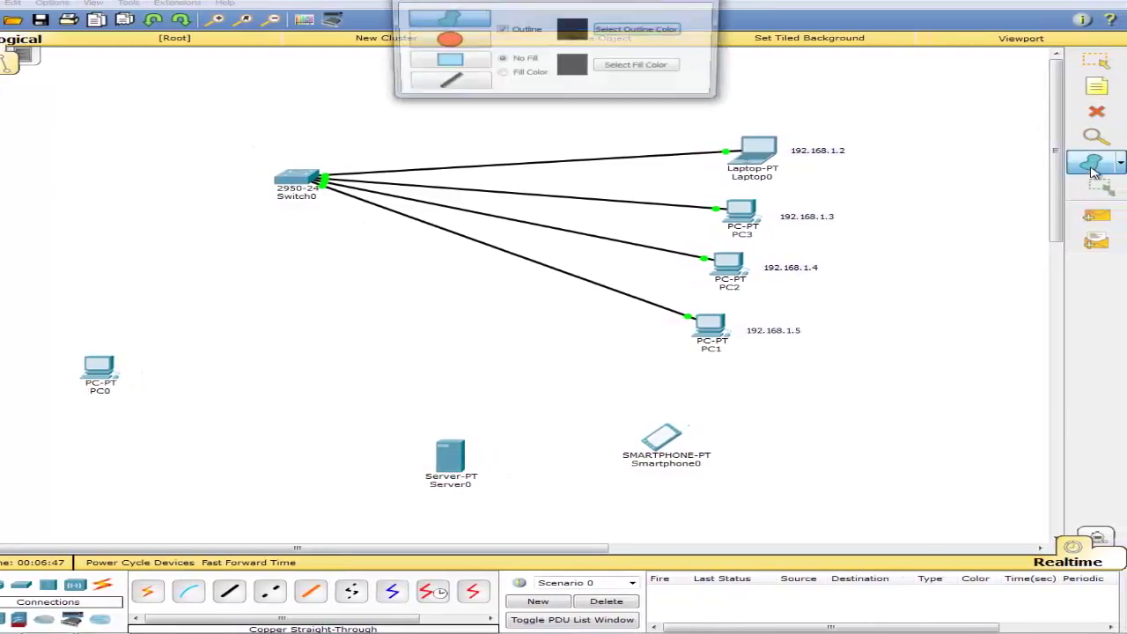
left_click(445, 59)
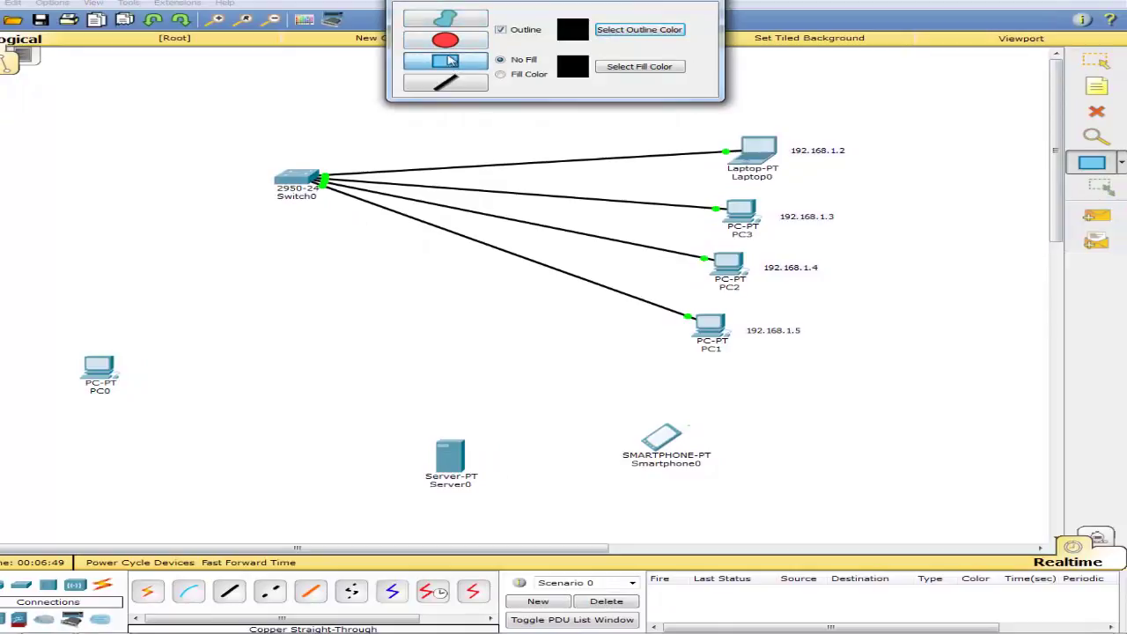
left_click_drag(207, 86, 907, 361)
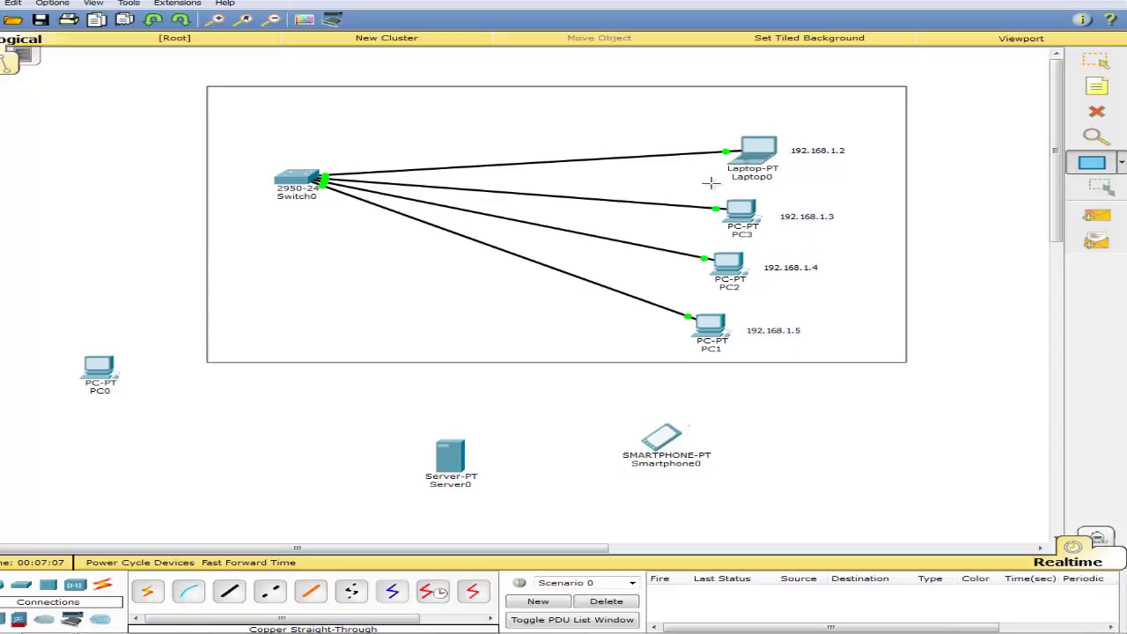
Place a note reading "IP -" inside the rectangle, just below its upper edge
left_click(1096, 85)
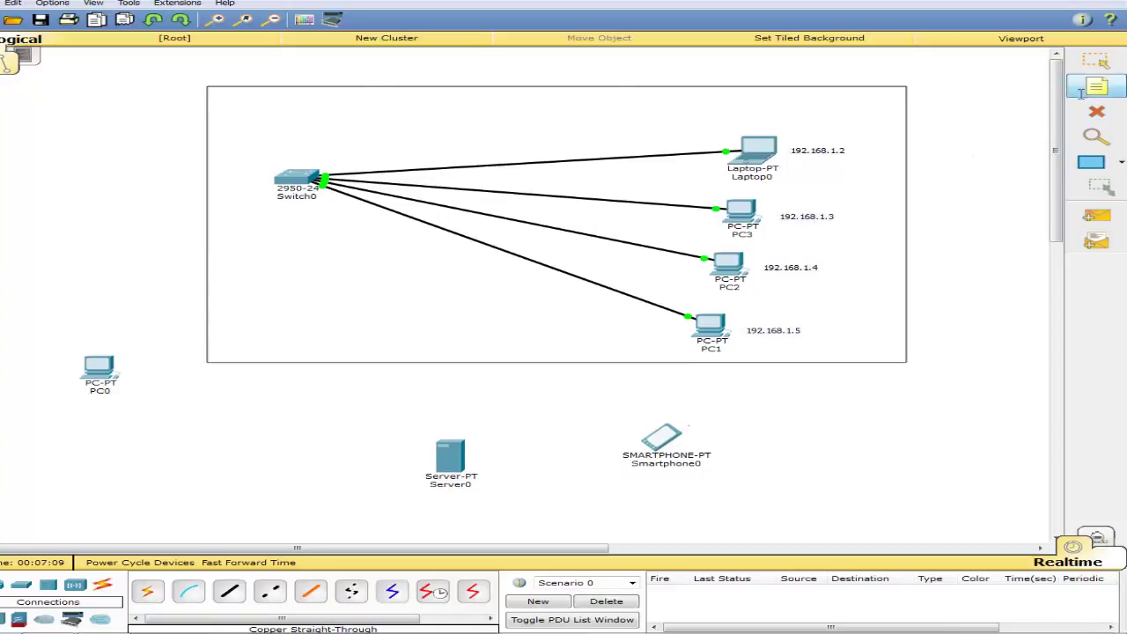
left_click(384, 92)
type("IP -")
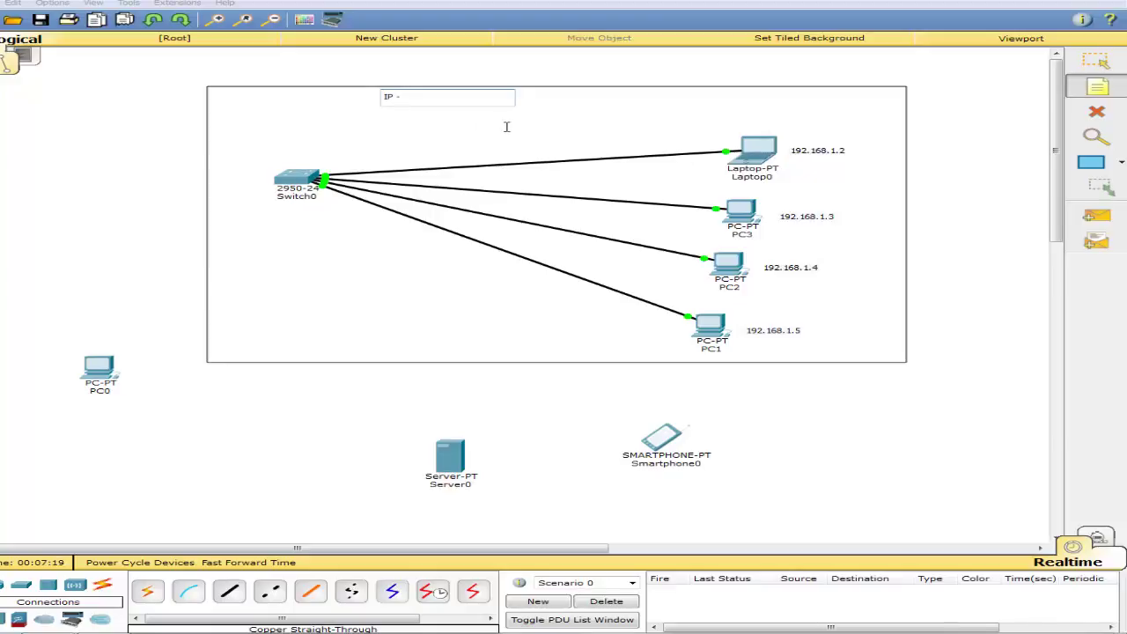
left_click(1096, 60)
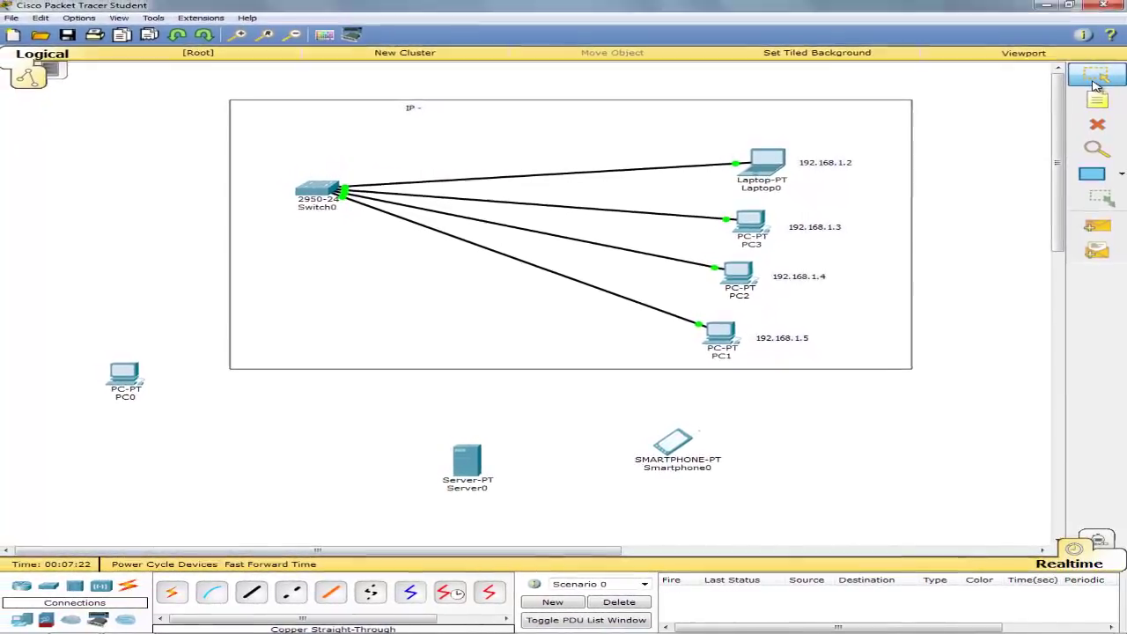
Add a WRT300N wireless router above PC0, outside the rectangle
left_click(25, 621)
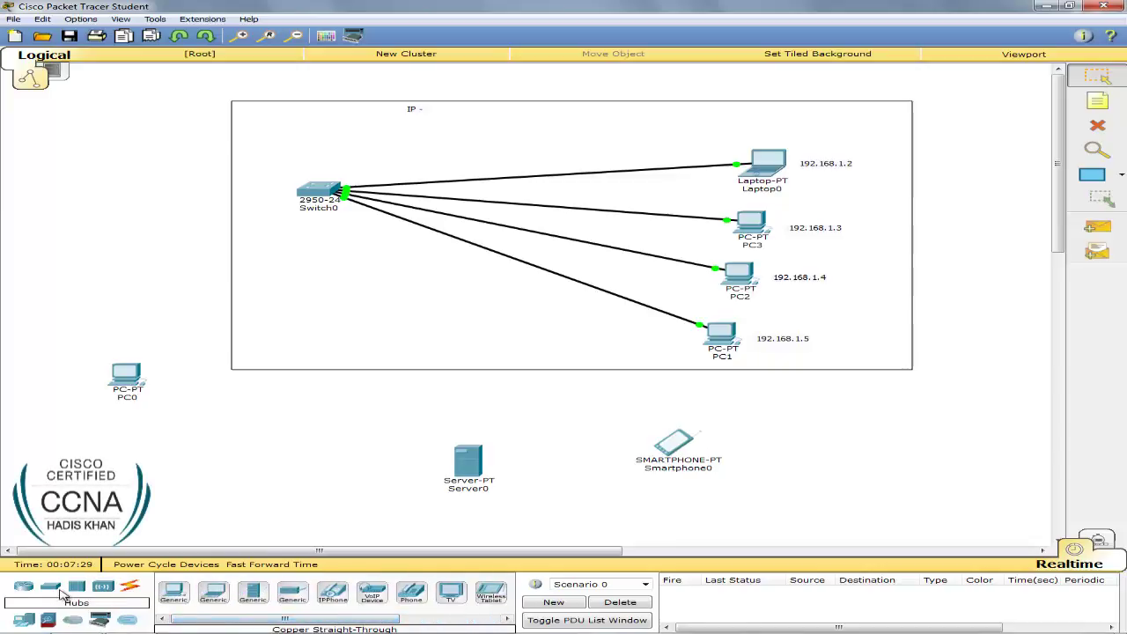
left_click(103, 585)
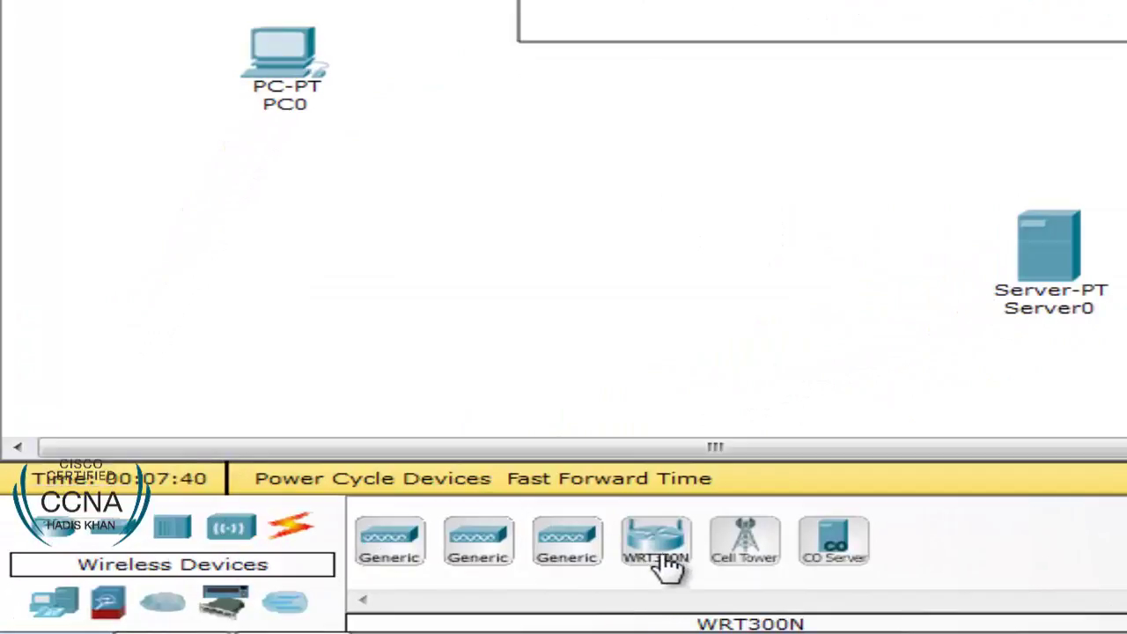
left_click_drag(662, 542, 209, 54)
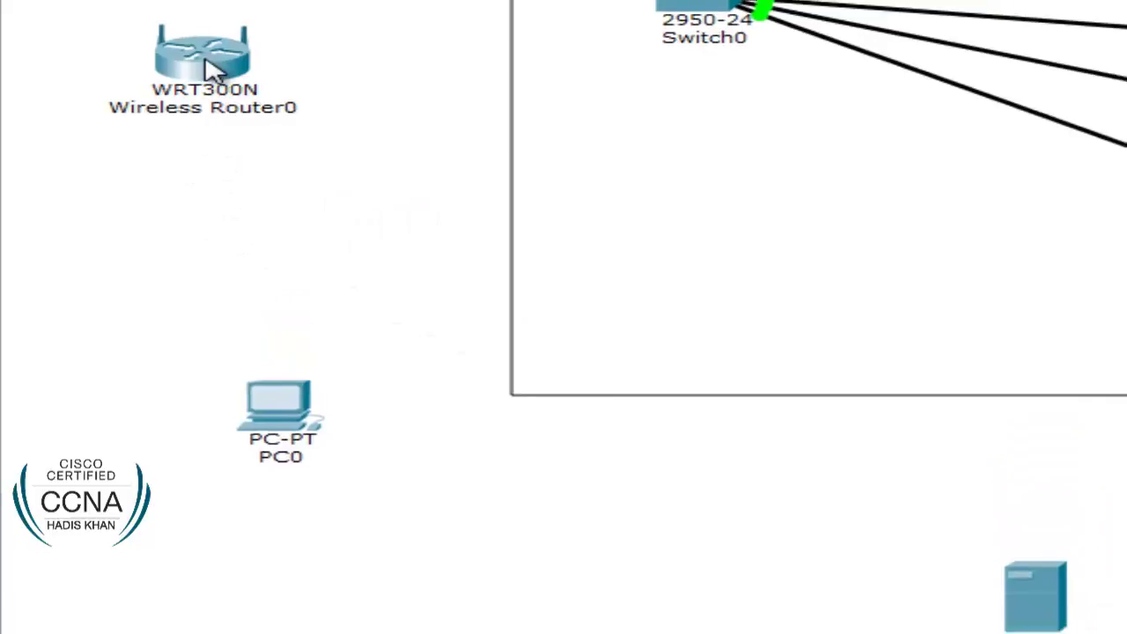
Move the wireless router down to just right of PC0, and shift the smartphone farther to the right
mouse_move(214, 68)
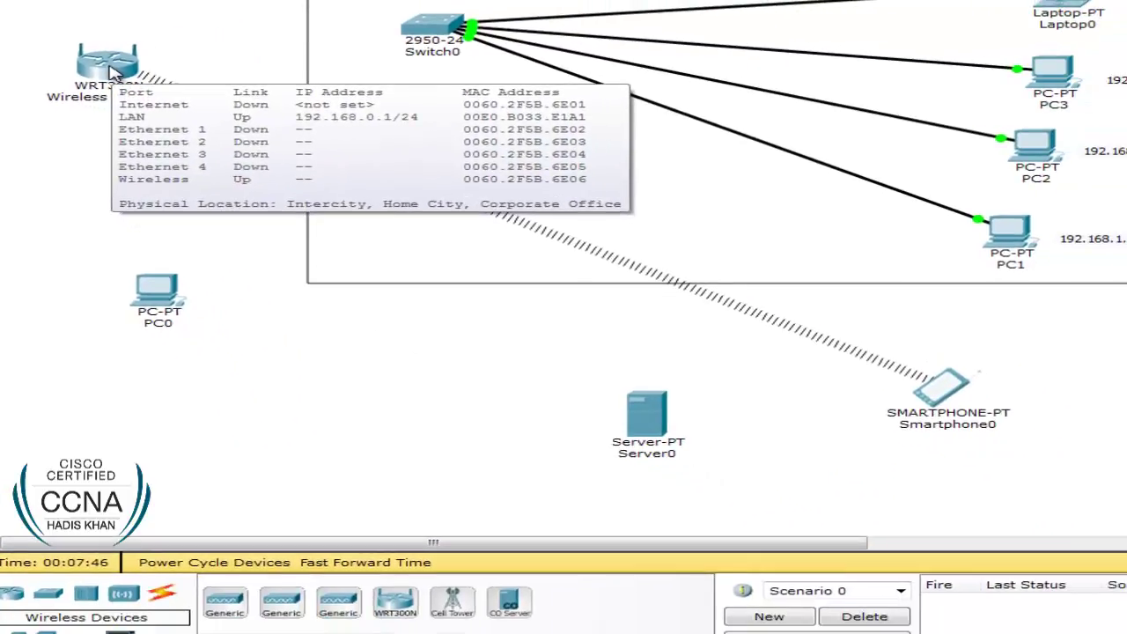
left_click_drag(112, 75, 304, 339)
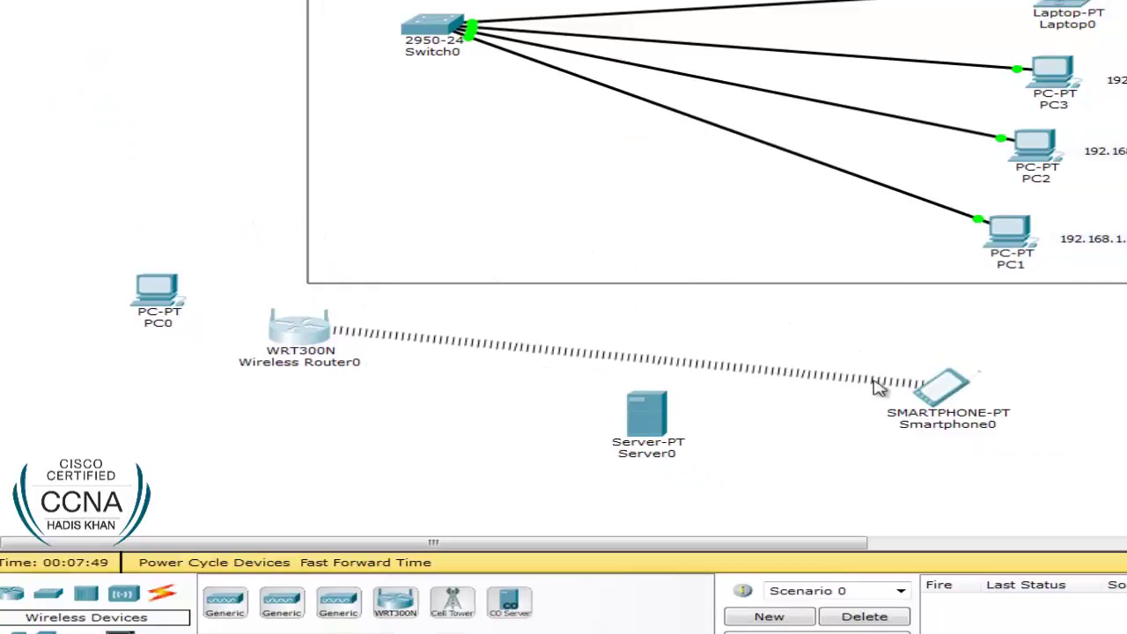
left_click_drag(940, 387, 1025, 370)
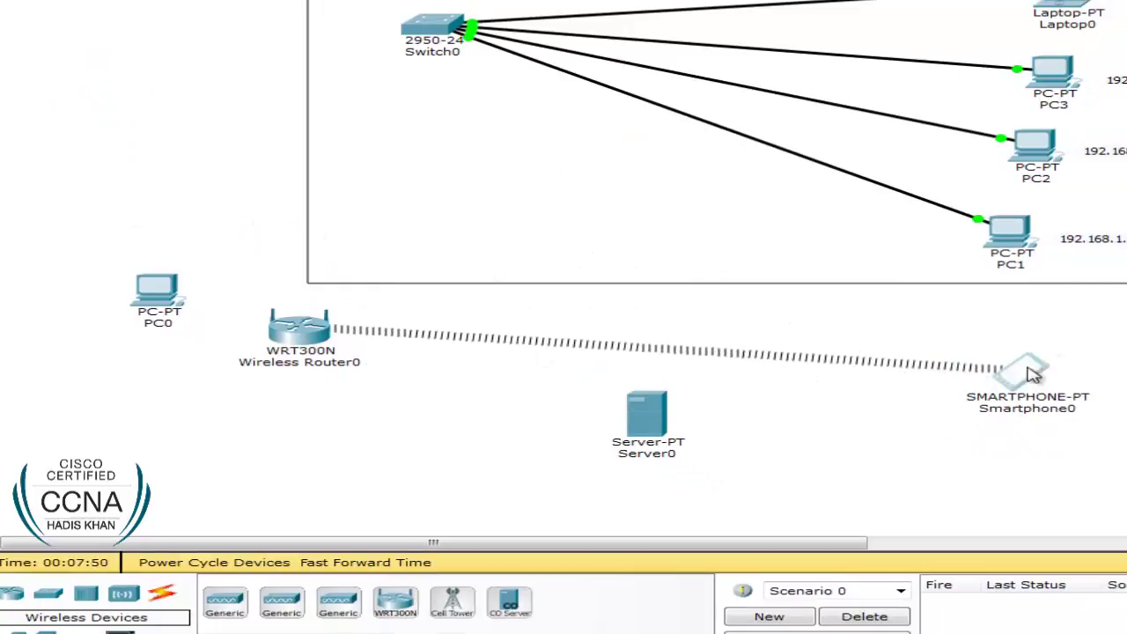
Examine the wireless router's rear ports up close in its physical device view
left_click(299, 332)
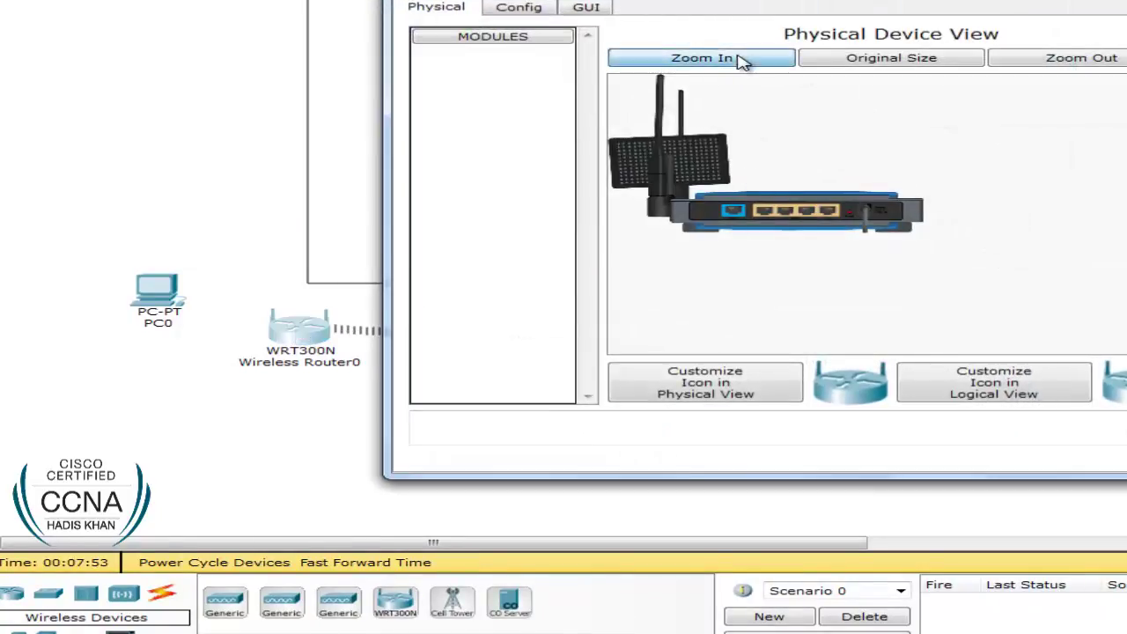
left_click(739, 58)
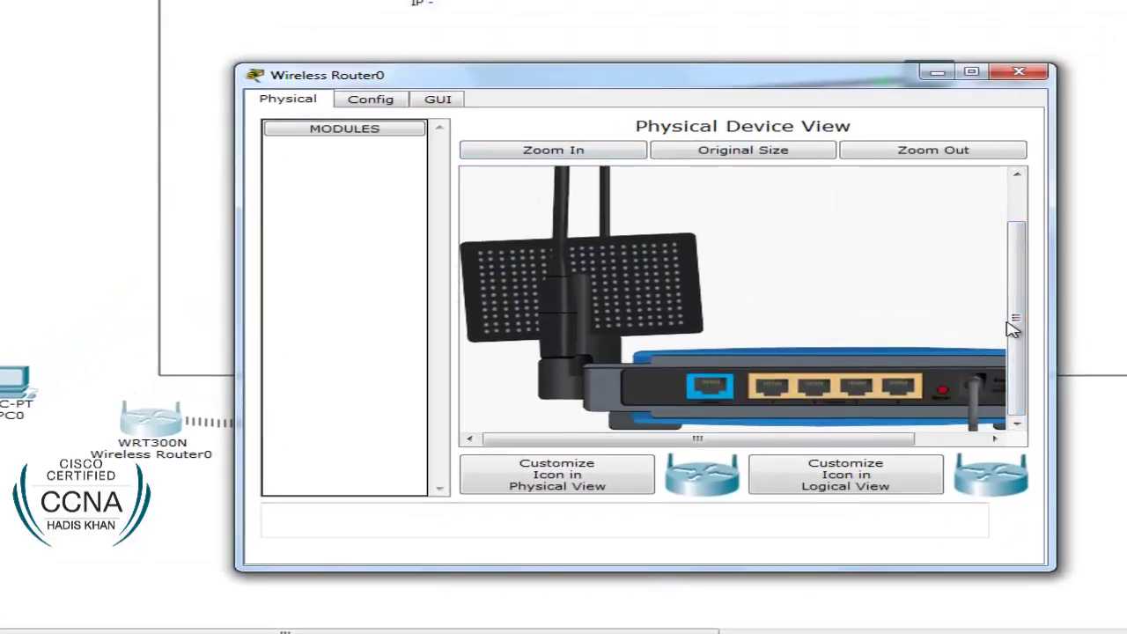
left_click_drag(806, 437, 874, 438)
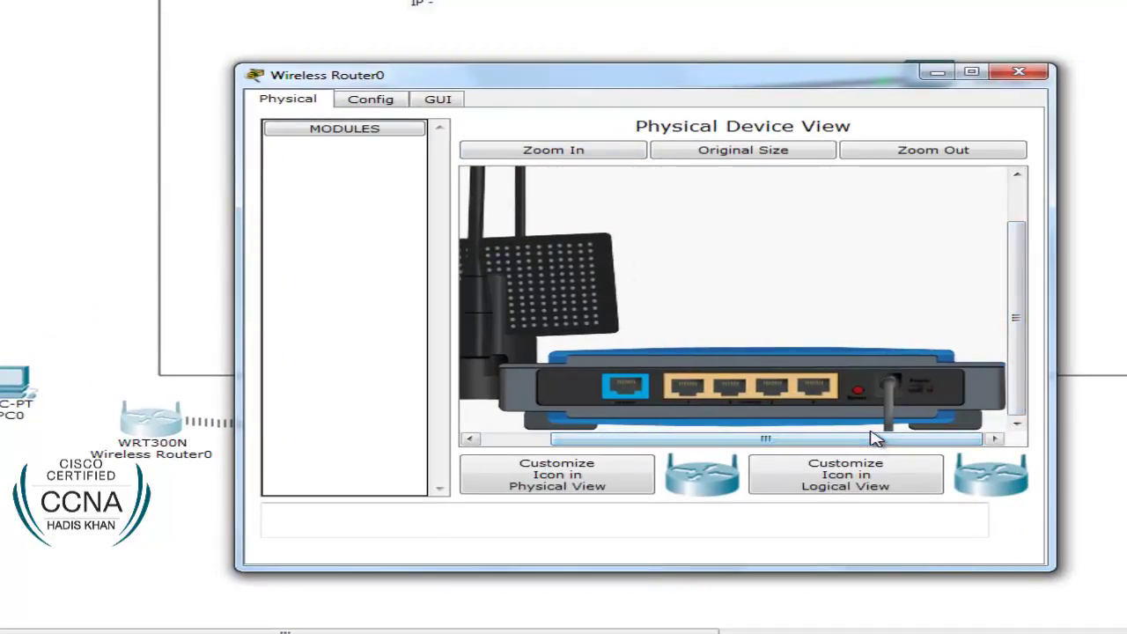
Inspect the wireless router's rear panel and antennas, and review the network setup and basic wireless settings in its GUI
mouse_move(1019, 282)
left_mouse_down()
mouse_move(1019, 245)
mouse_move(1020, 283)
left_mouse_up()
left_click_drag(895, 433, 827, 437)
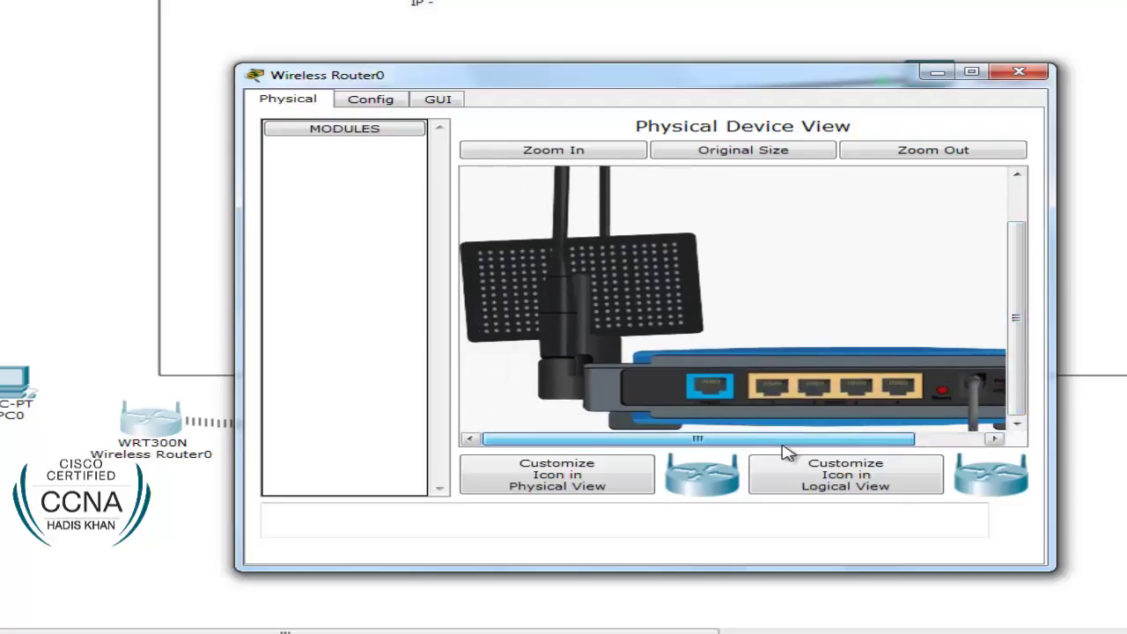
left_click(439, 100)
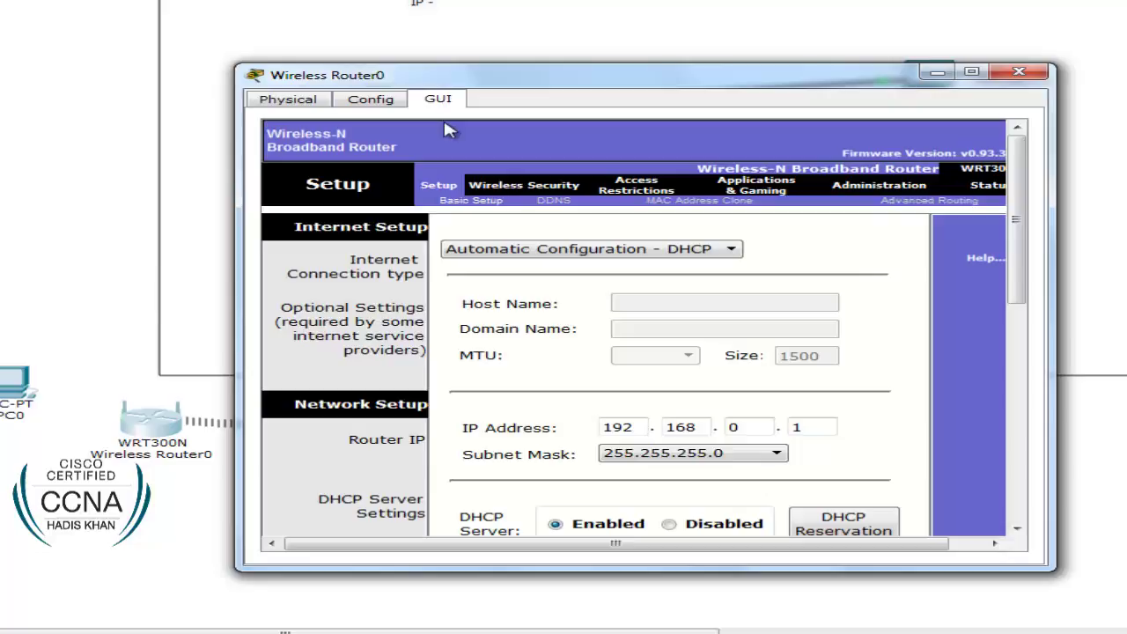
left_click_drag(406, 74, 306, 0)
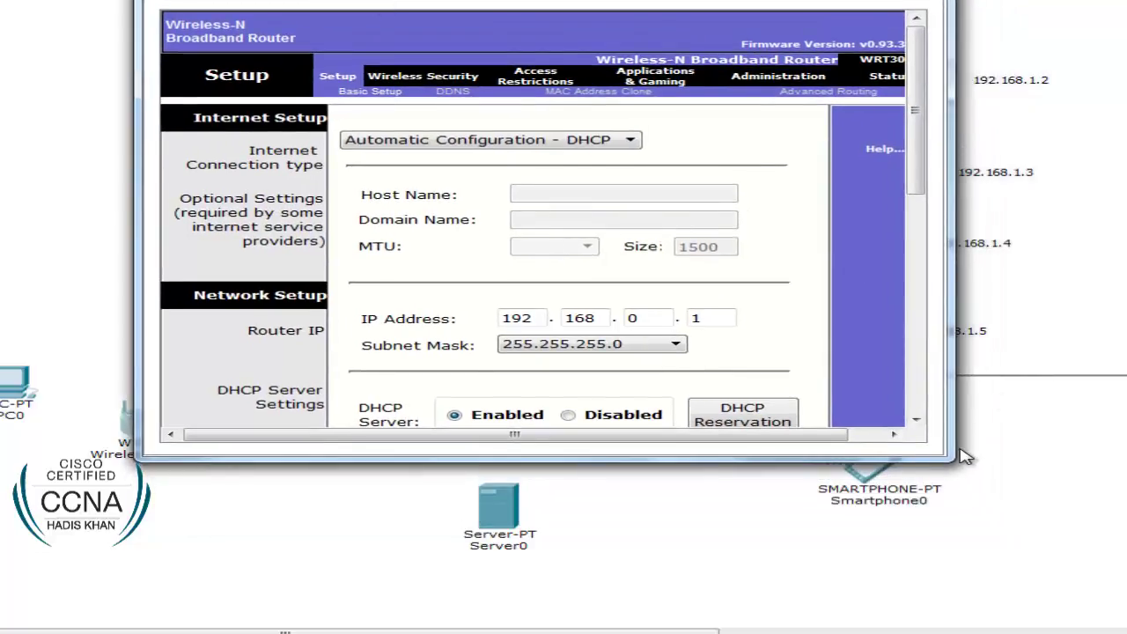
left_click_drag(962, 456, 1054, 592)
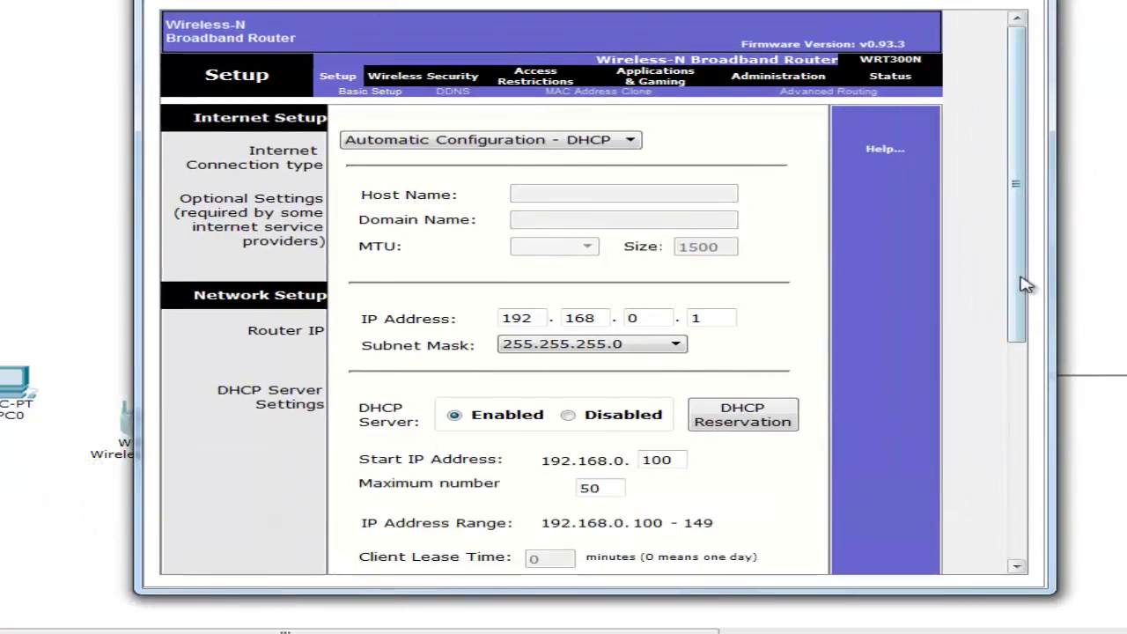
left_click_drag(1026, 284, 977, 527)
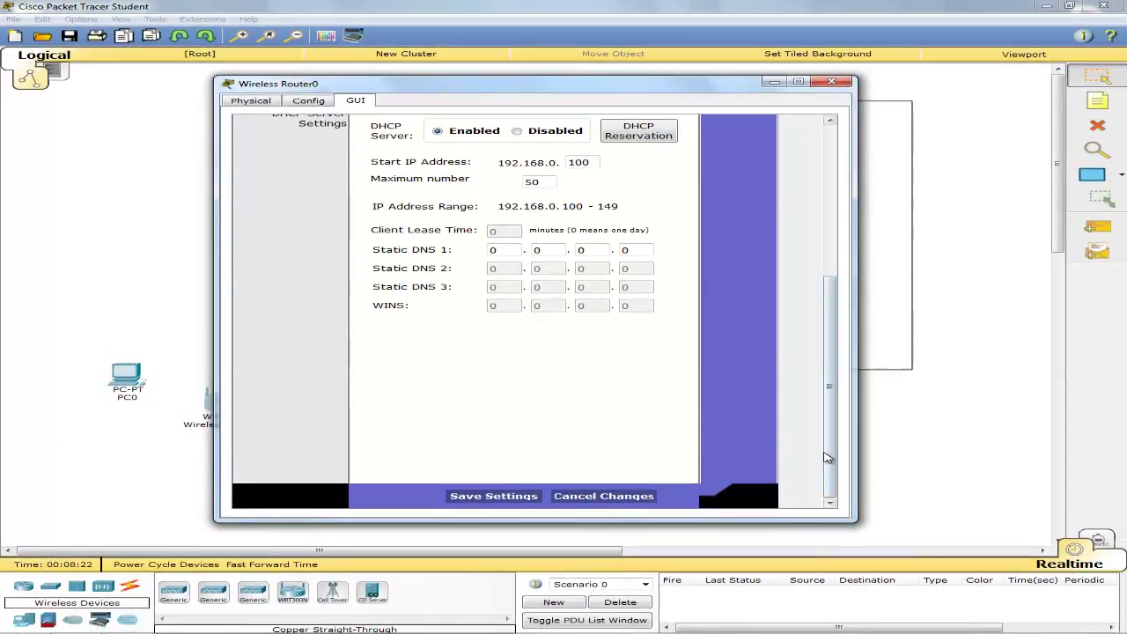
scroll(828, 457, "up", 10)
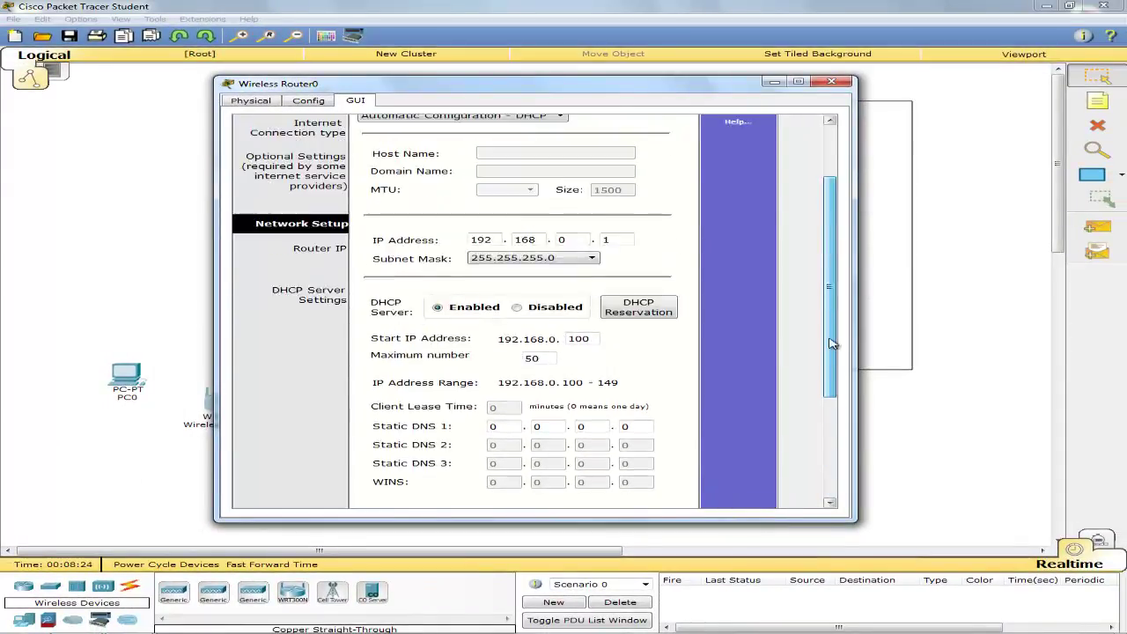
left_click(400, 162)
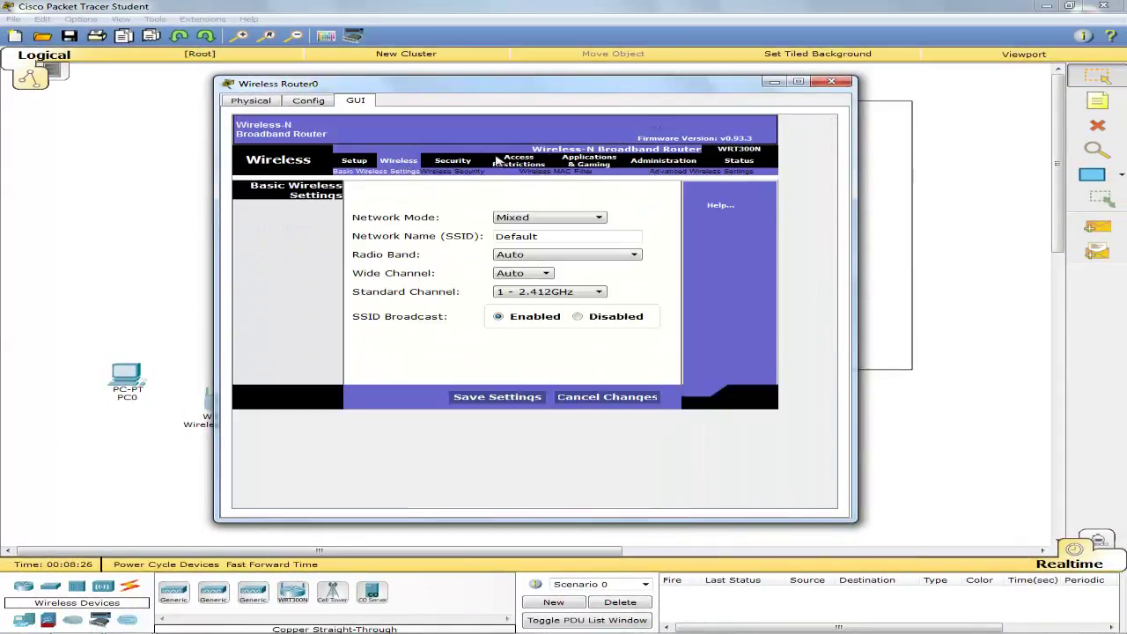
left_click(847, 84)
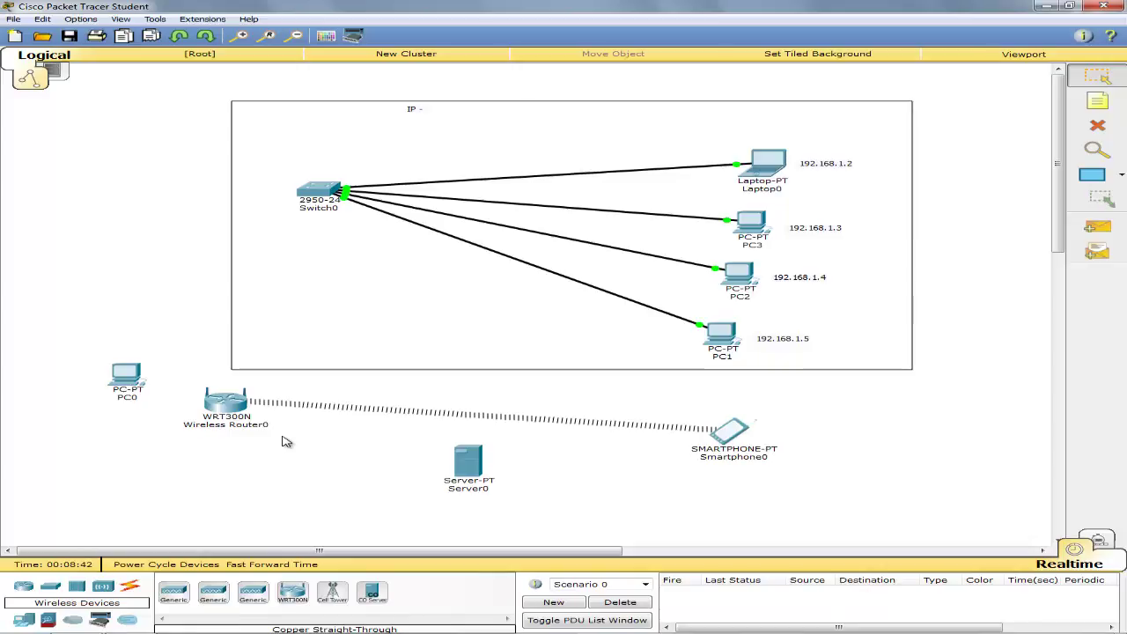
Move the wireless router slightly to the right, away from PC0, and view its port and IP address summary
left_click_drag(221, 407, 240, 404)
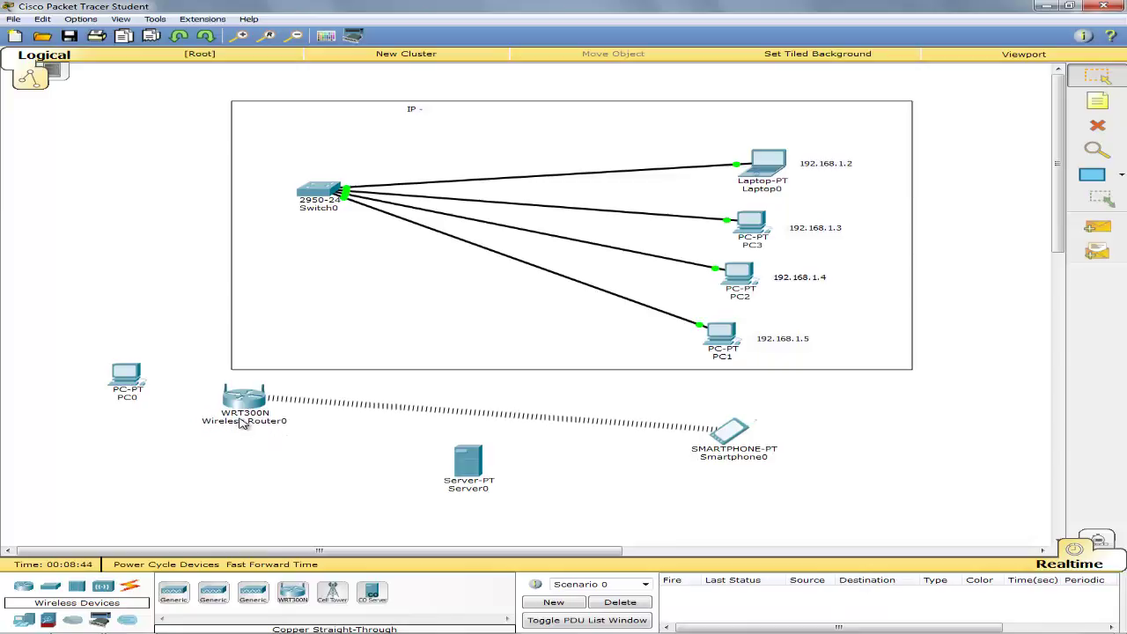
mouse_move(243, 423)
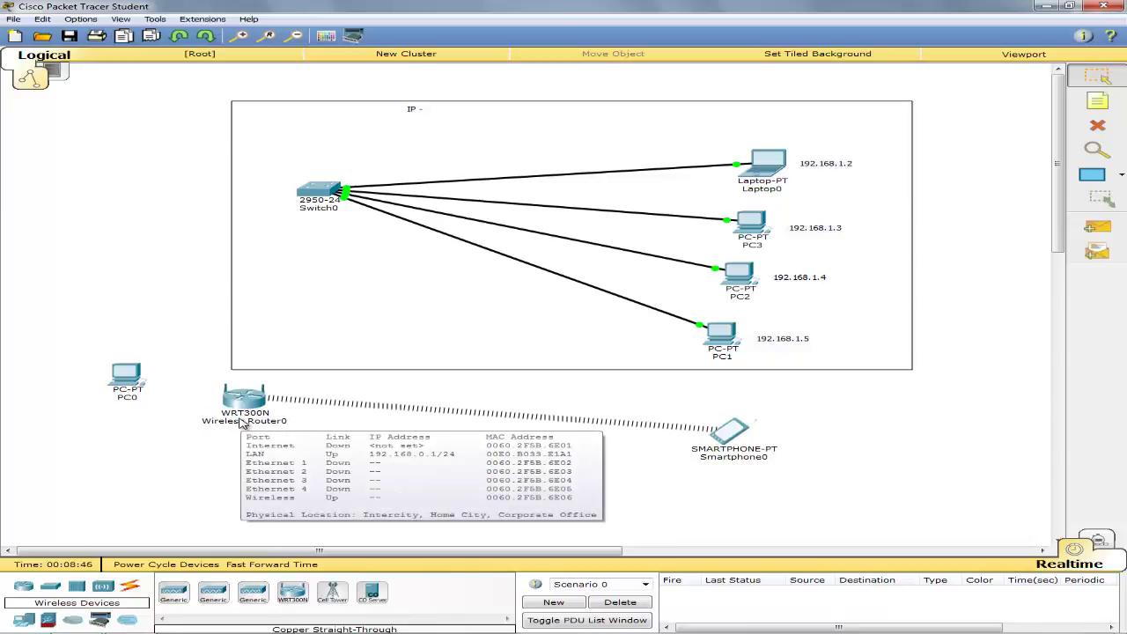